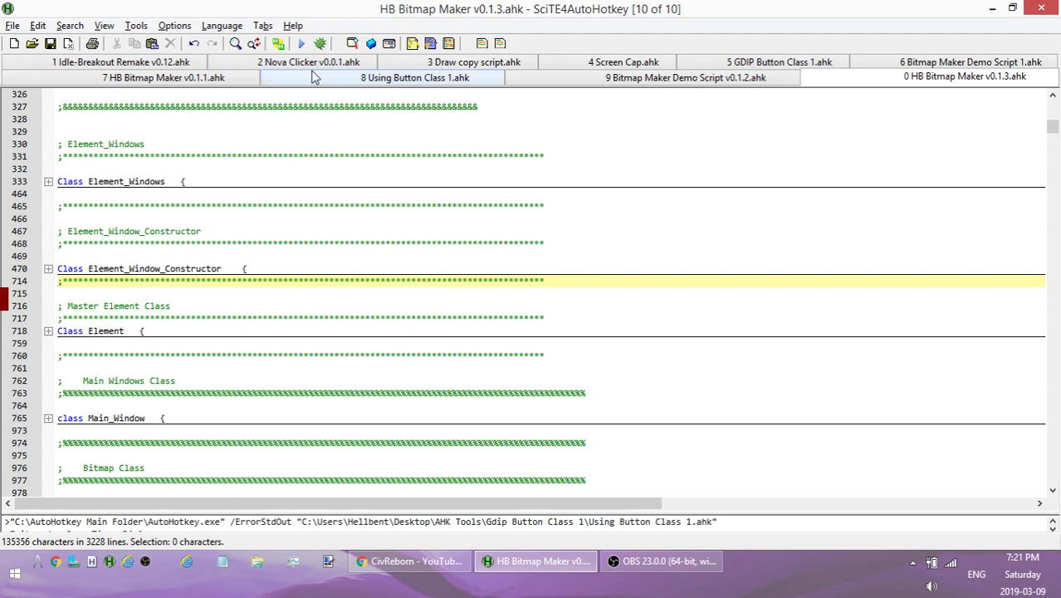
- Run the bitmap maker and load the Off State Switch 180x74 Red Lettering bitmap
left_click(303, 45)
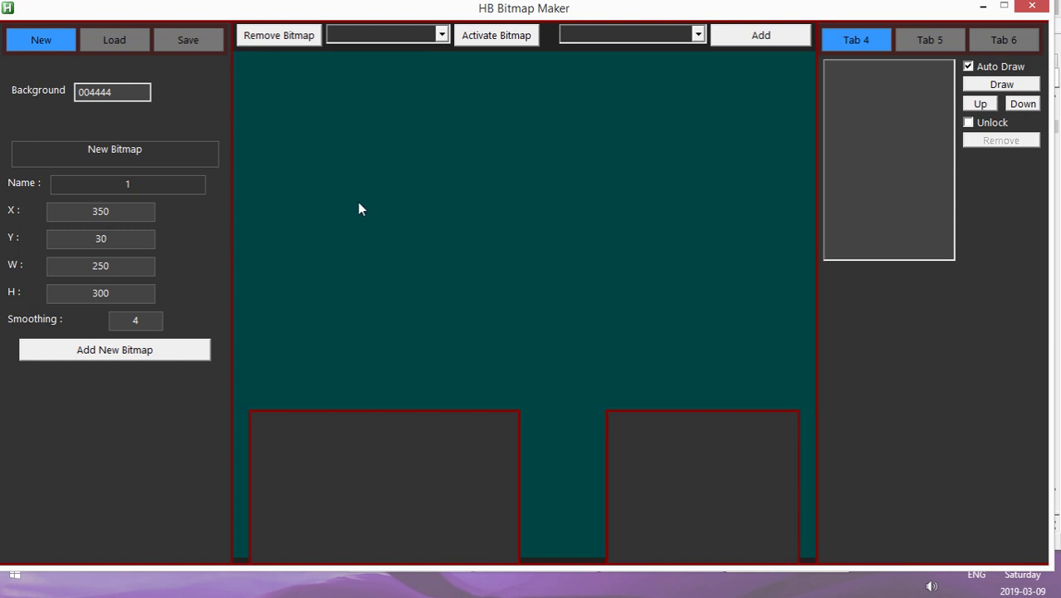
left_click(123, 39)
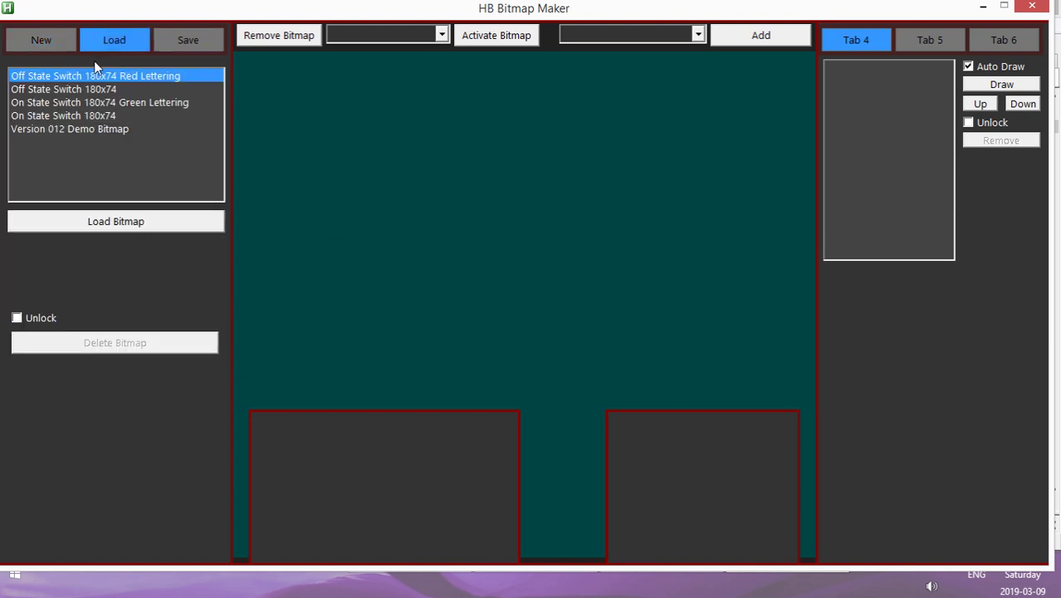
left_click(117, 223)
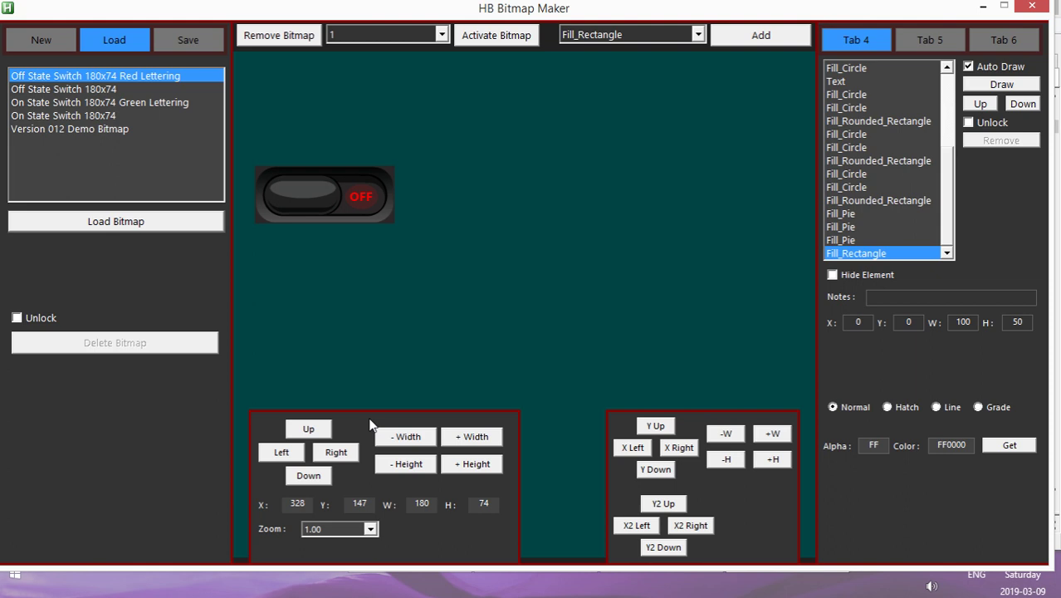
- Nudge the OFF switch bitmap around the canvas with the Up, Down, Left and Right buttons
left_click(338, 452)
left_click(341, 455)
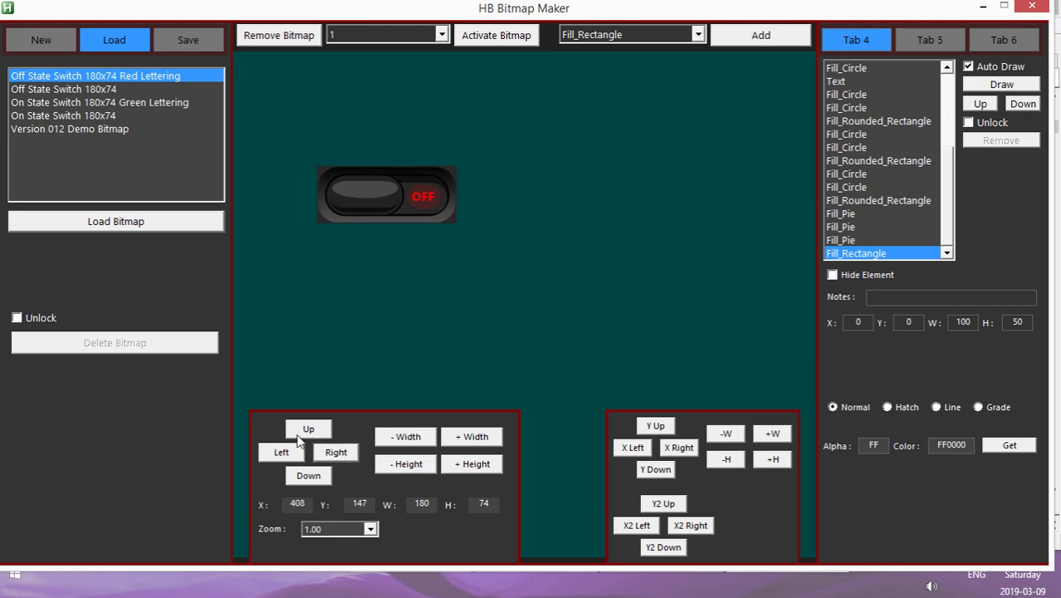
left_click(310, 432)
left_click(310, 432)
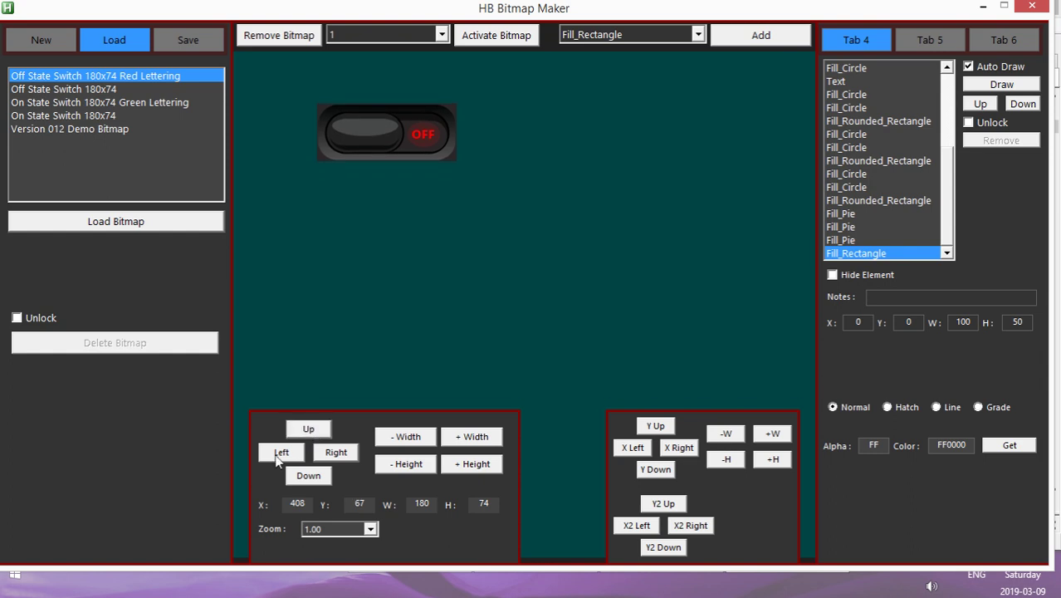
left_click(279, 453)
left_click(335, 455)
left_click(337, 453)
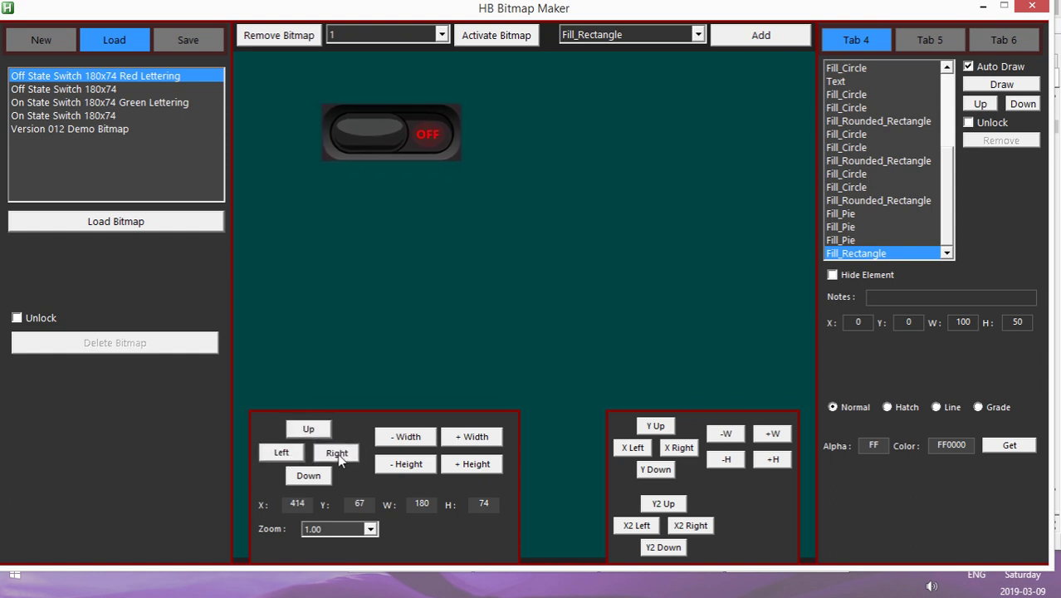
left_click(337, 453)
left_click(313, 430)
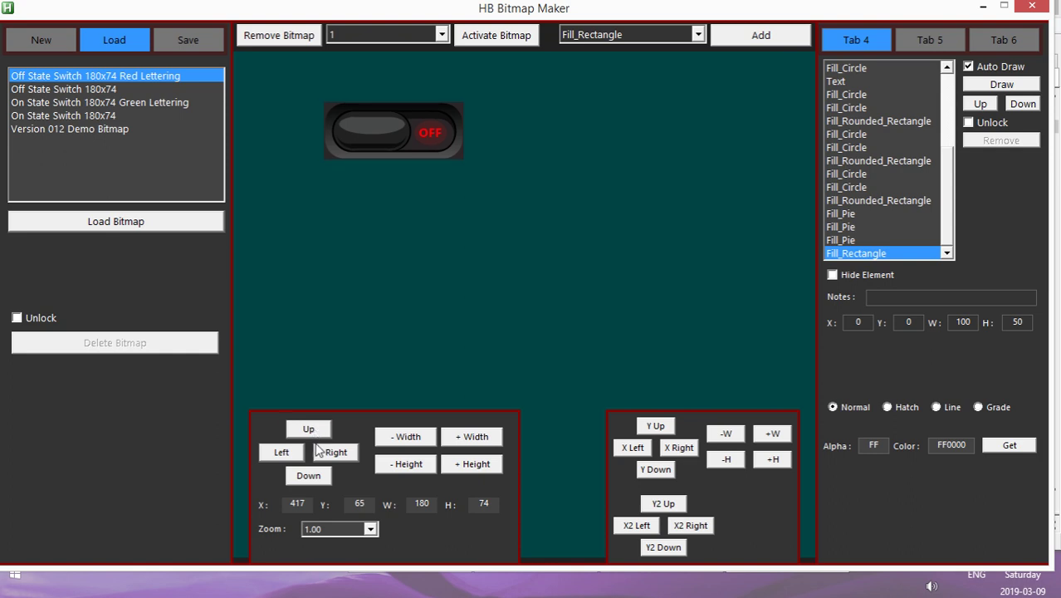
left_click(309, 430)
left_click(309, 429)
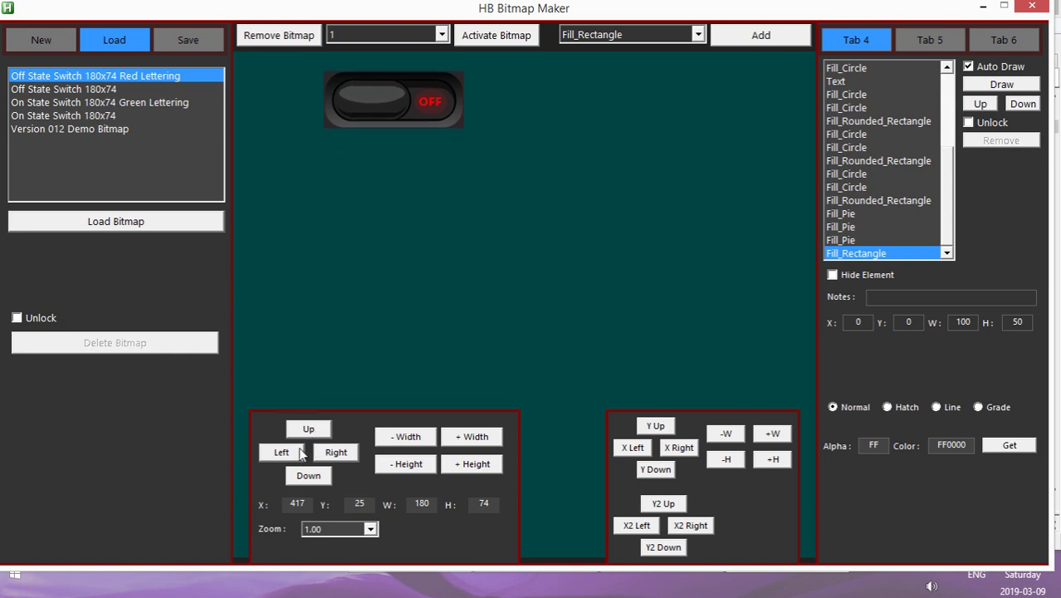
left_click(284, 452)
left_click(283, 453)
left_click(283, 454)
left_click(301, 475)
left_click(301, 475)
left_click(301, 475)
left_click(300, 475)
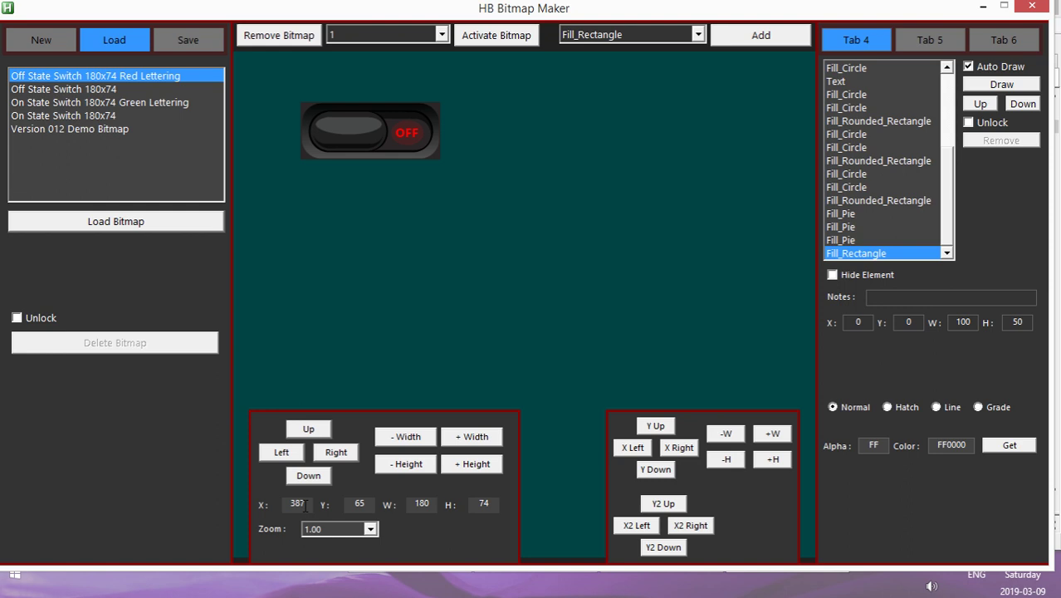
- Edit the X value and drag the bitmap to about X 466, Y 161
left_click_drag(297, 503, 260, 502)
type("5")
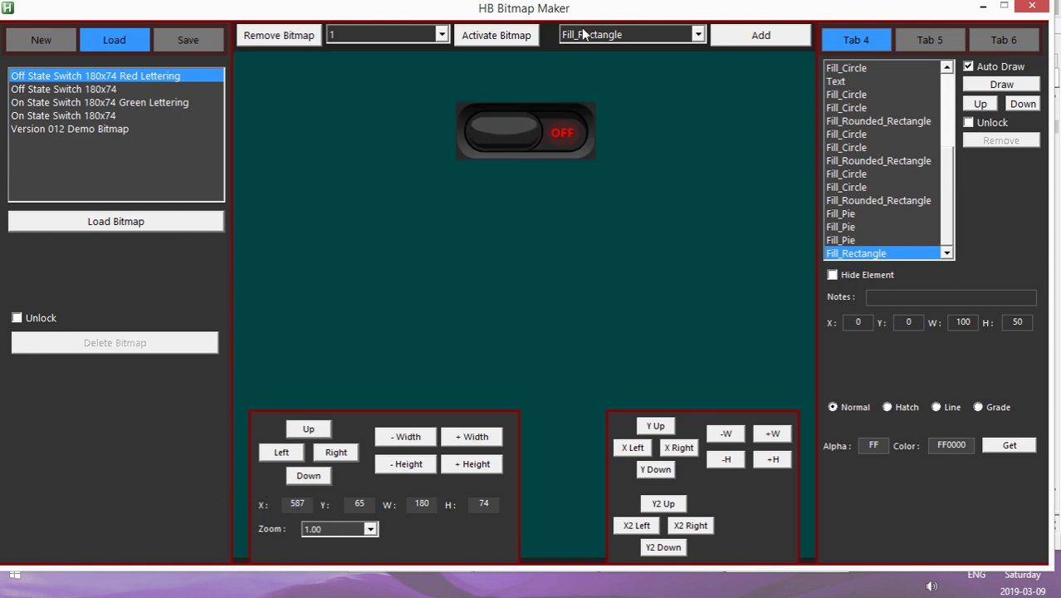
left_click_drag(499, 118, 10, 181)
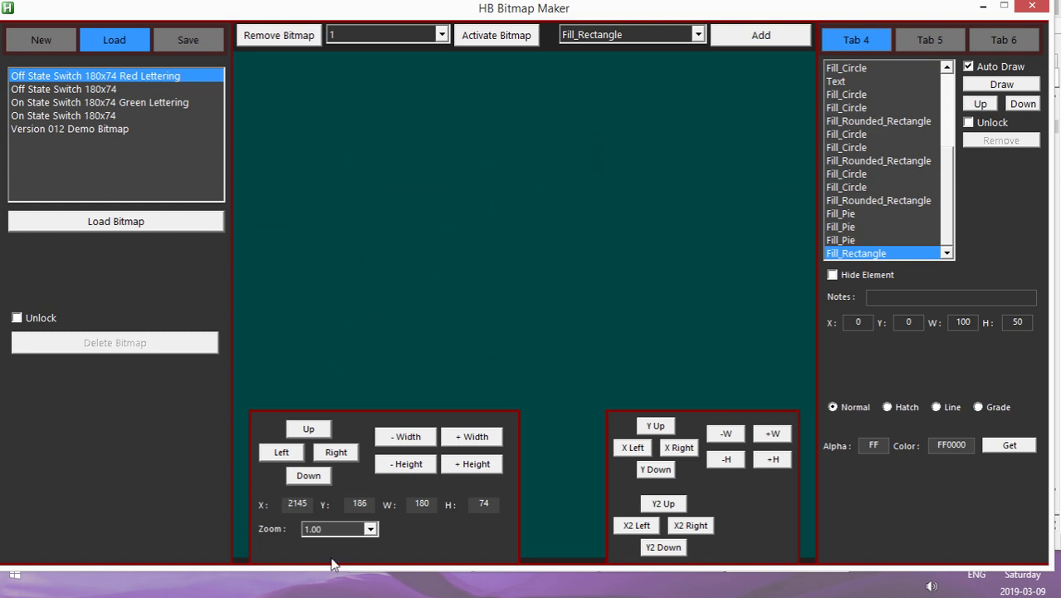
left_click_drag(289, 502, 294, 503)
type("3")
key("Delete")
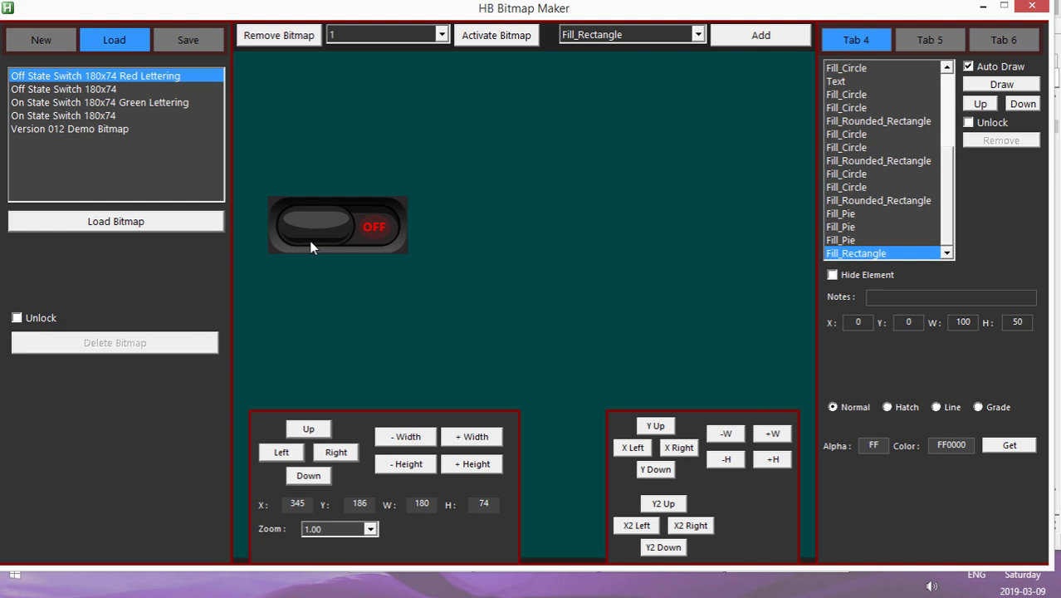
left_click_drag(309, 241, 359, 259)
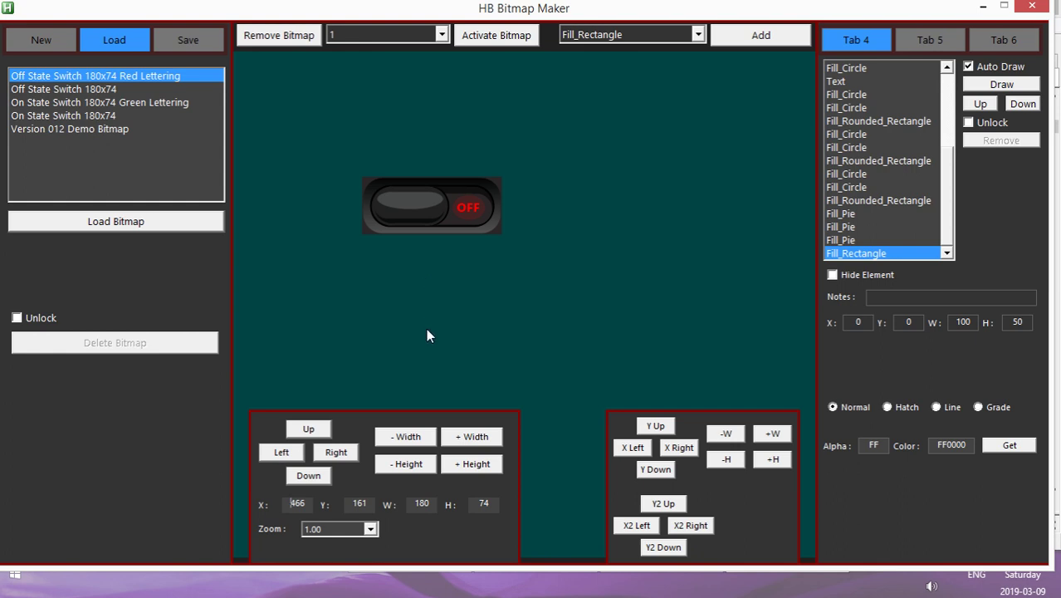
- Enlarge the bitmap area with repeated + Width and + Height clicks
left_click(471, 437)
left_click(471, 438)
left_click(470, 437)
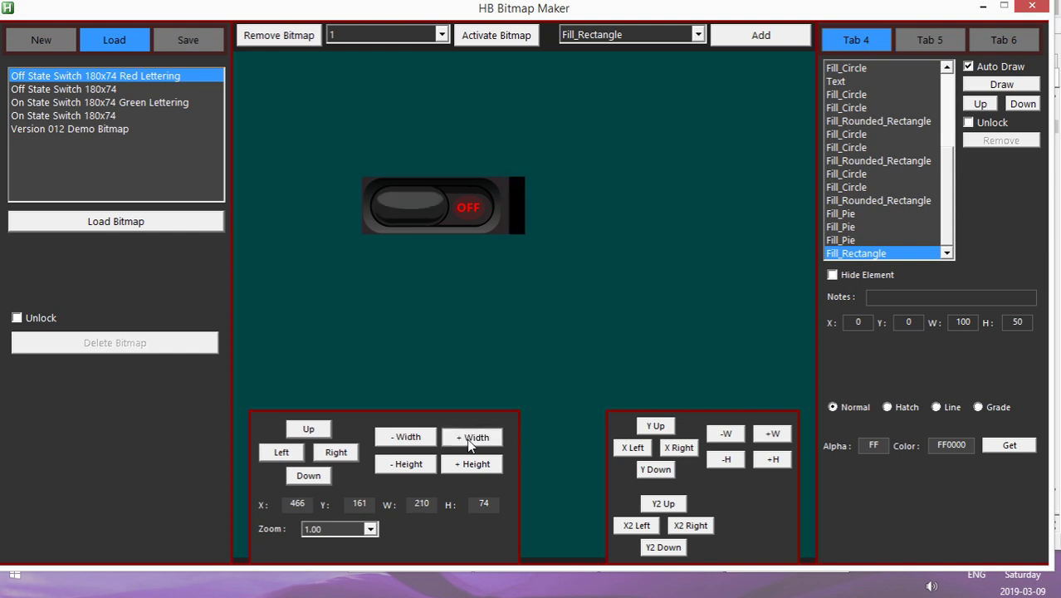
left_click(471, 437)
left_click(471, 438)
left_click(471, 438)
left_click(471, 437)
left_click(471, 438)
left_click(471, 465)
left_click(471, 465)
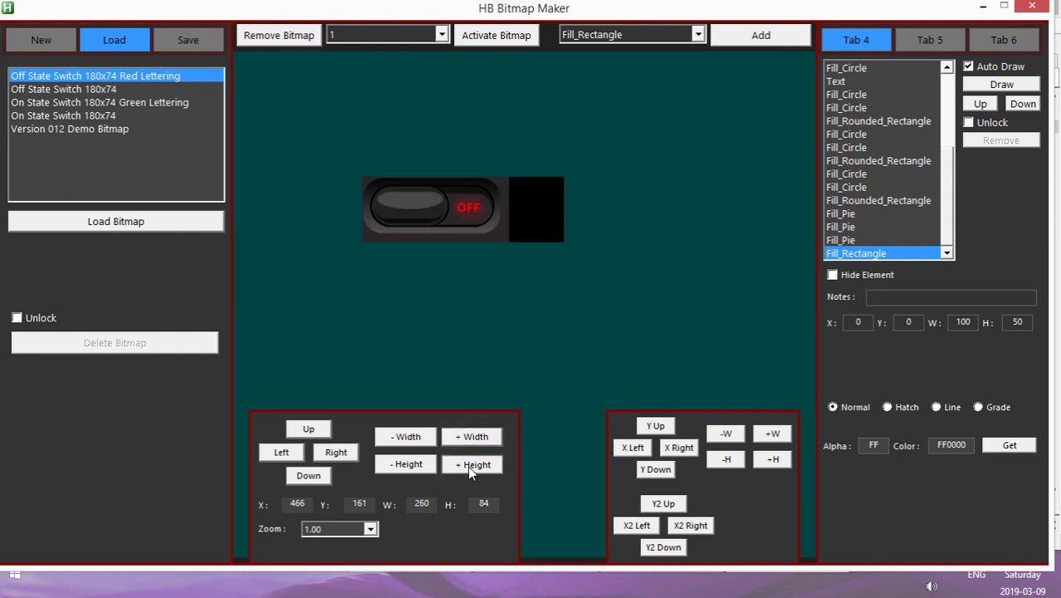
left_click(471, 465)
left_click(471, 465)
left_click(471, 465)
left_click(471, 465)
left_click(471, 465)
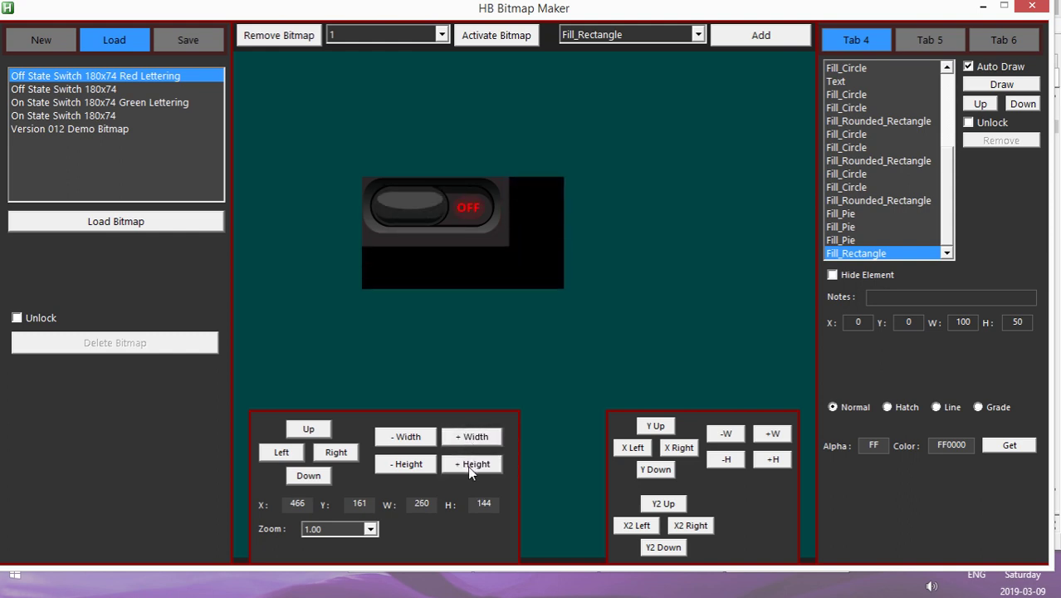
- Fine-tune width and height, then type 498 into W for a 498x175 area
left_click(411, 436)
left_click(411, 435)
left_click(411, 435)
left_click(411, 435)
left_click(411, 435)
left_click(488, 440)
left_click(487, 440)
left_click(488, 440)
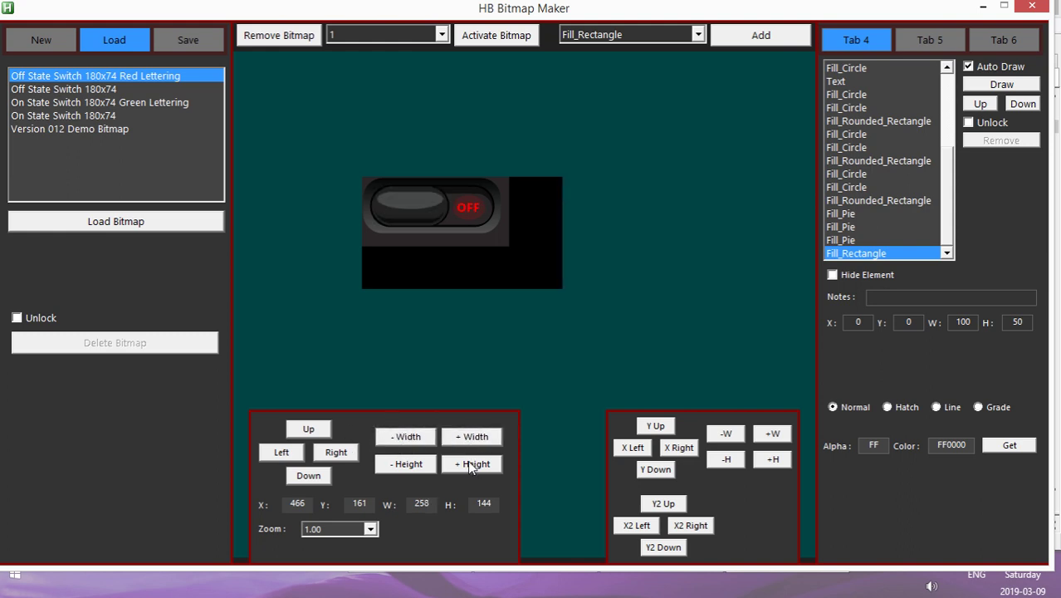
left_click(471, 465)
left_click(470, 467)
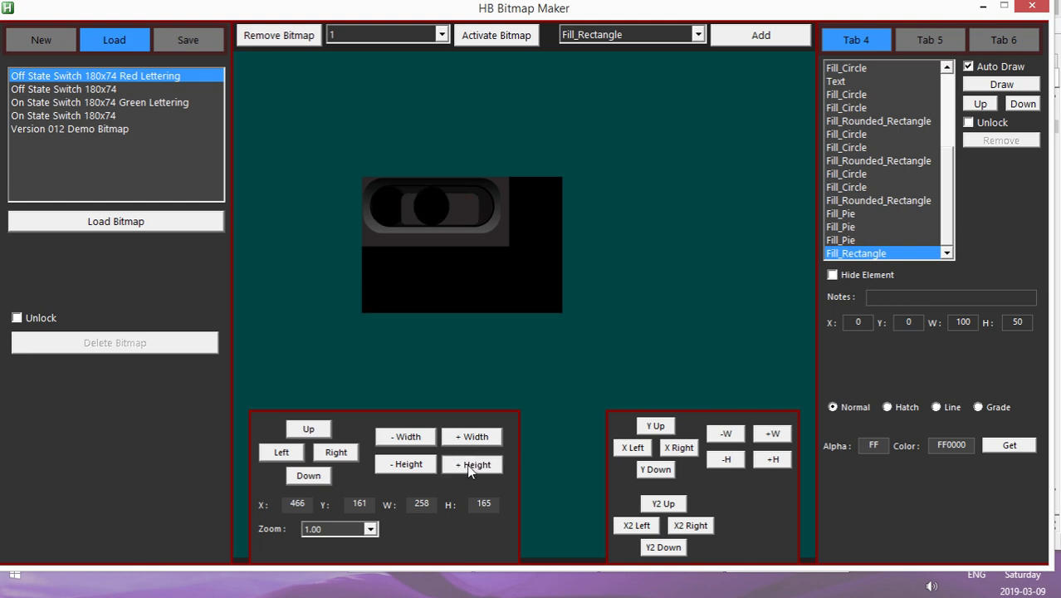
left_click(475, 439)
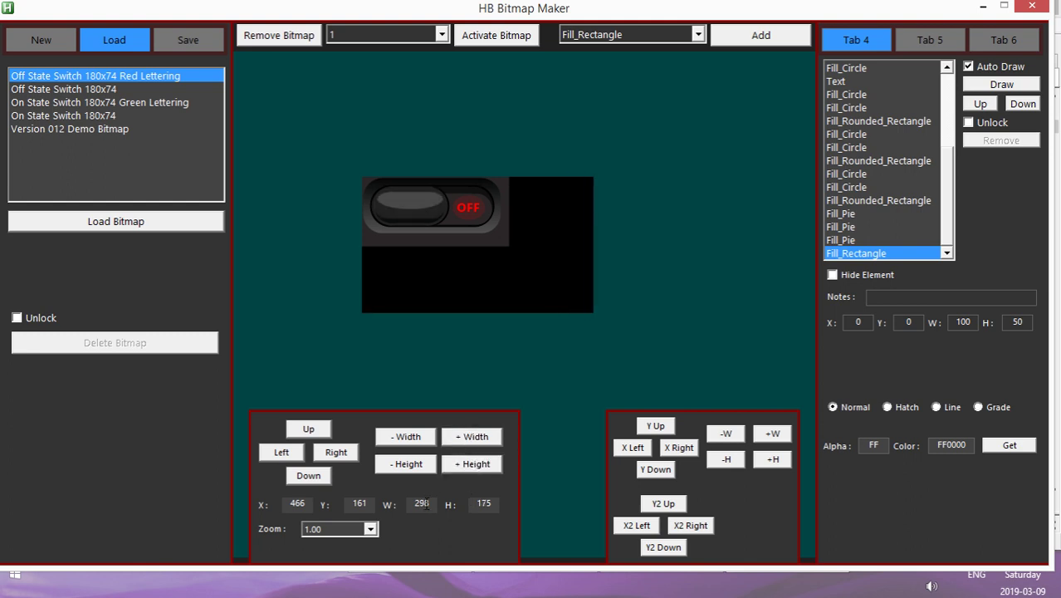
double_click(416, 503)
type("4")
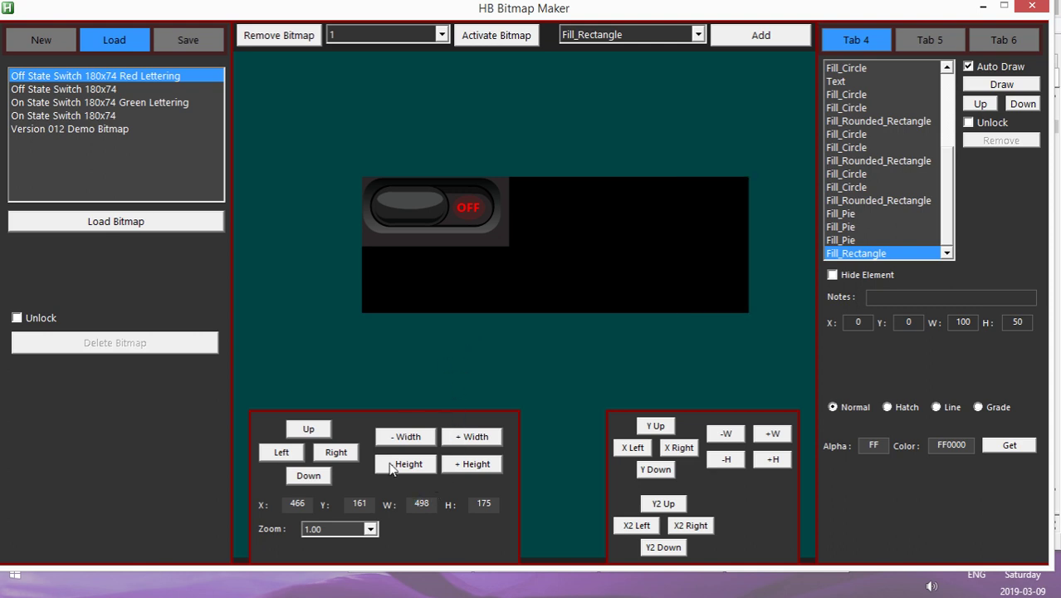
- Replace it with the On State Switch 180x74 Green Lettering bitmap, moved to X 397, Y 139
left_click(291, 38)
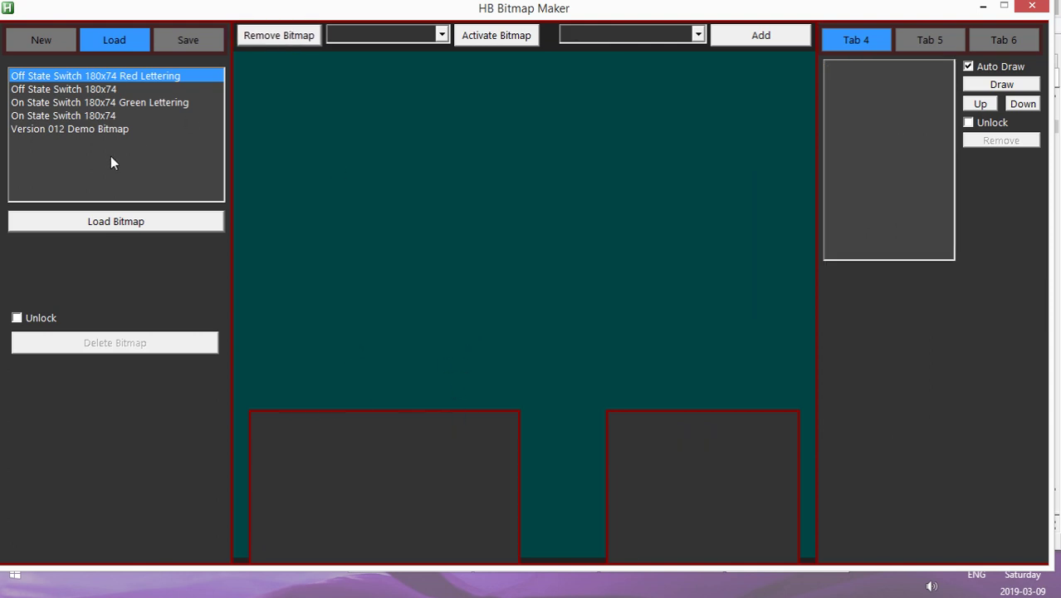
left_click(88, 107)
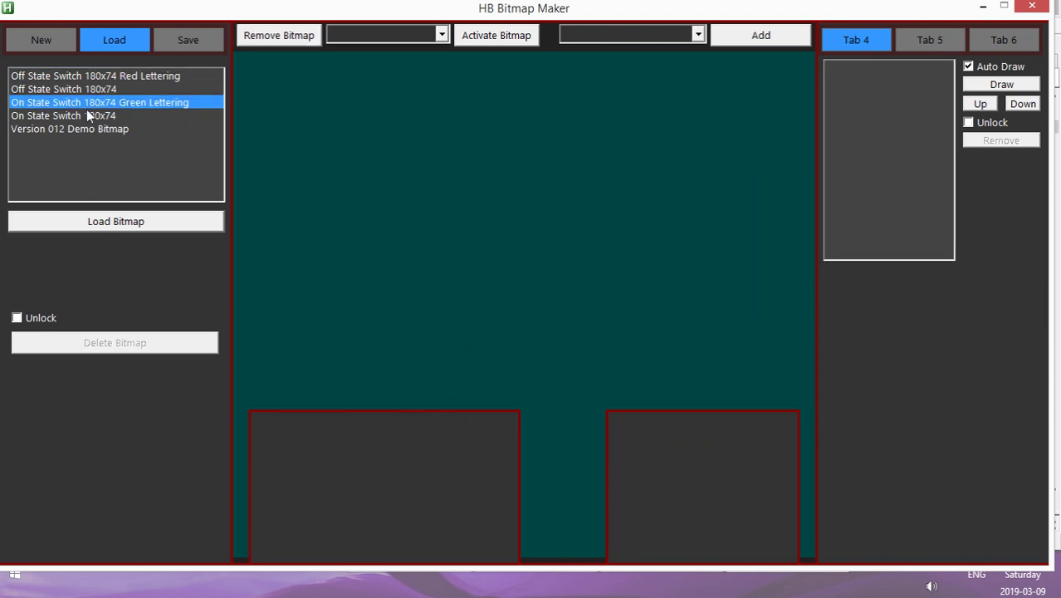
left_click(108, 225)
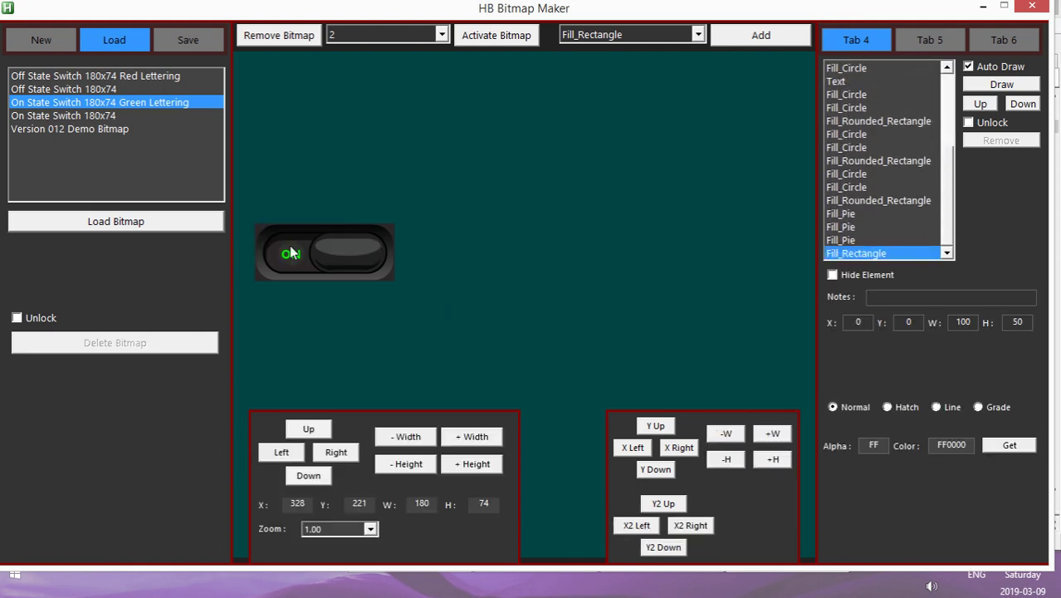
left_click_drag(291, 253, 348, 185)
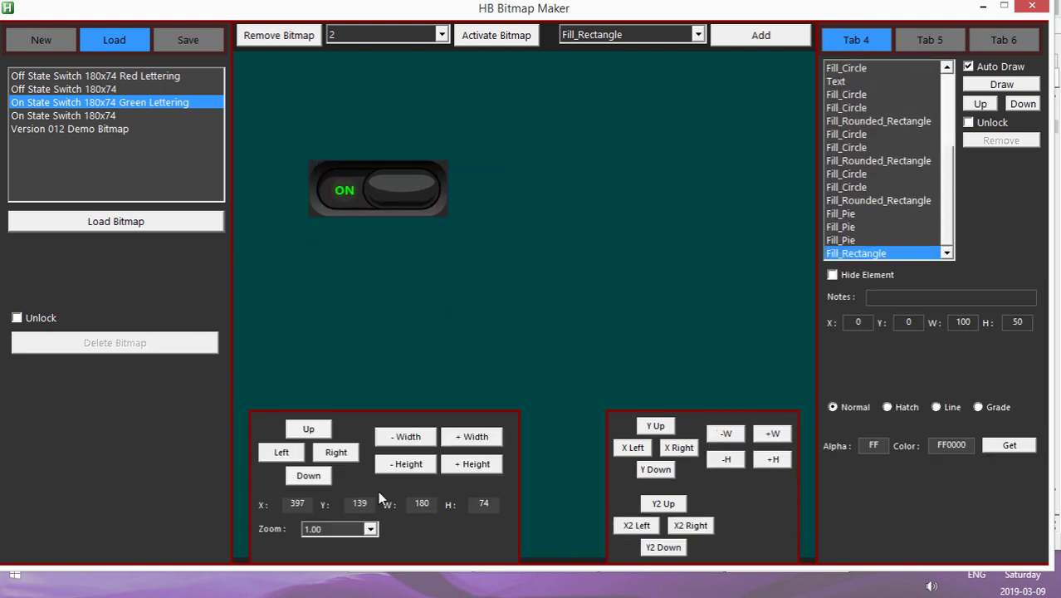
left_click(330, 531)
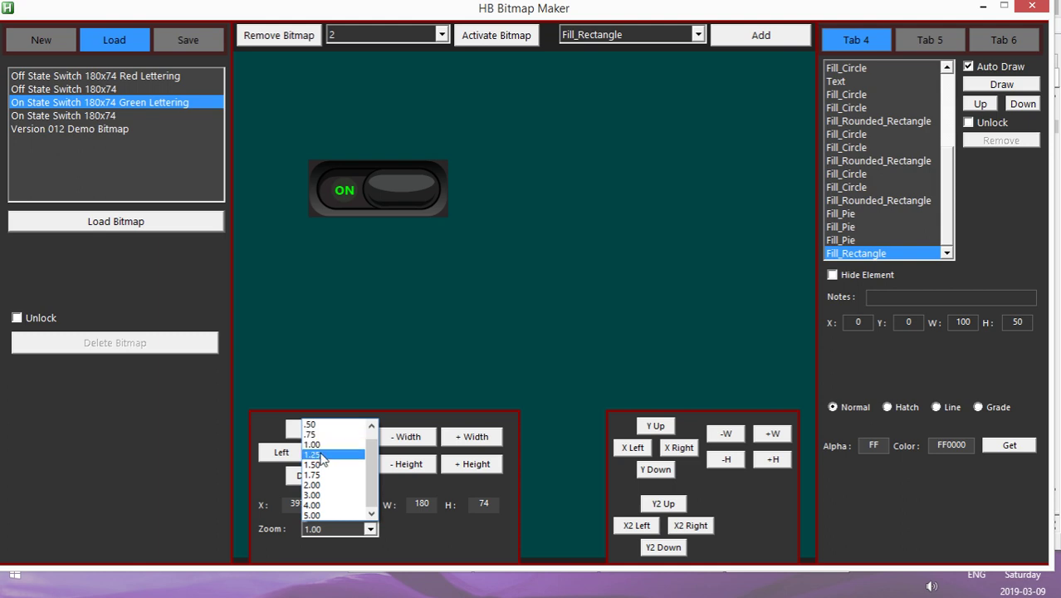
- Zoom to 5.00, add a red filled rectangle, and narrow it to 80 pixels wide
left_click(319, 514)
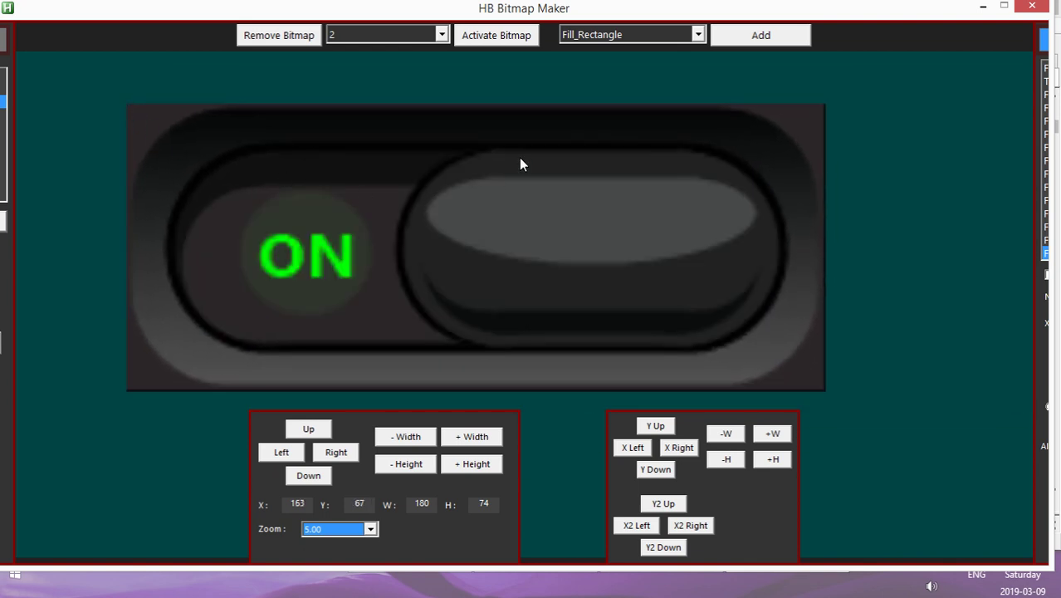
left_click(735, 41)
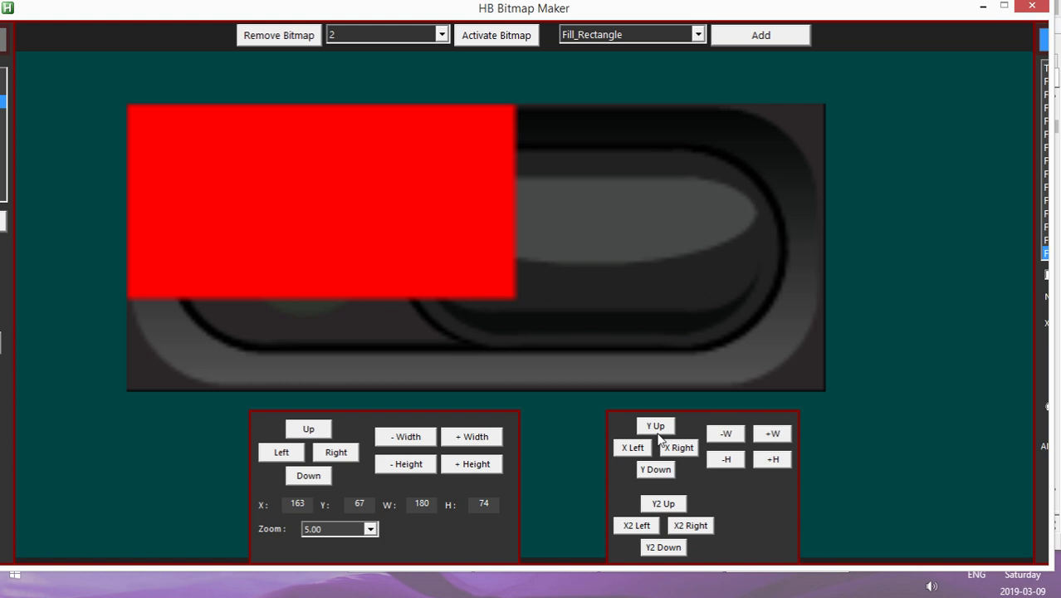
left_click(726, 433)
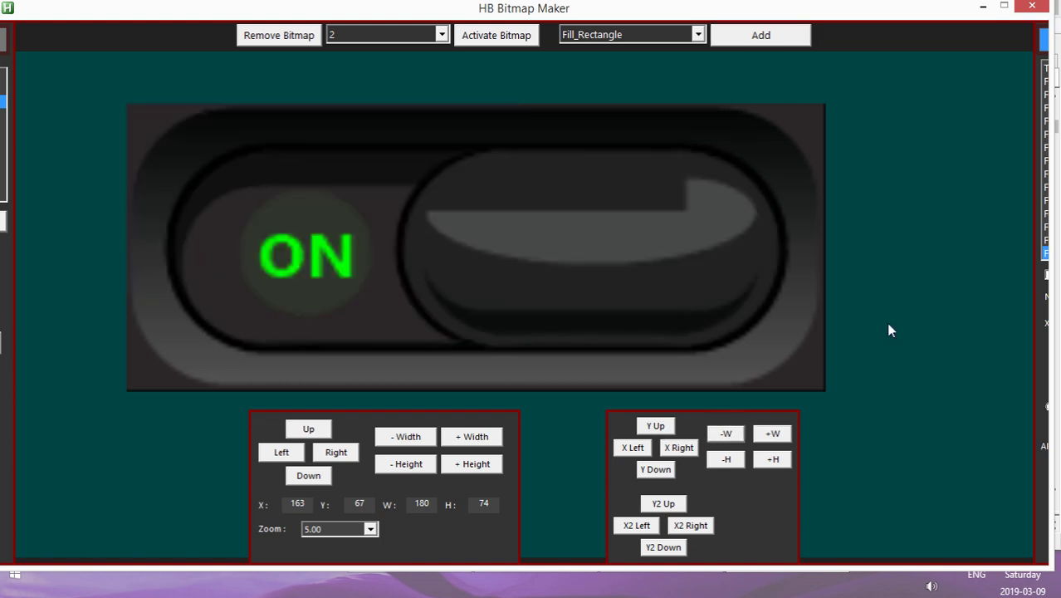
- Set the red rectangle's height to 1 and position the line at X 20, Y 10
mouse_move(1037, 320)
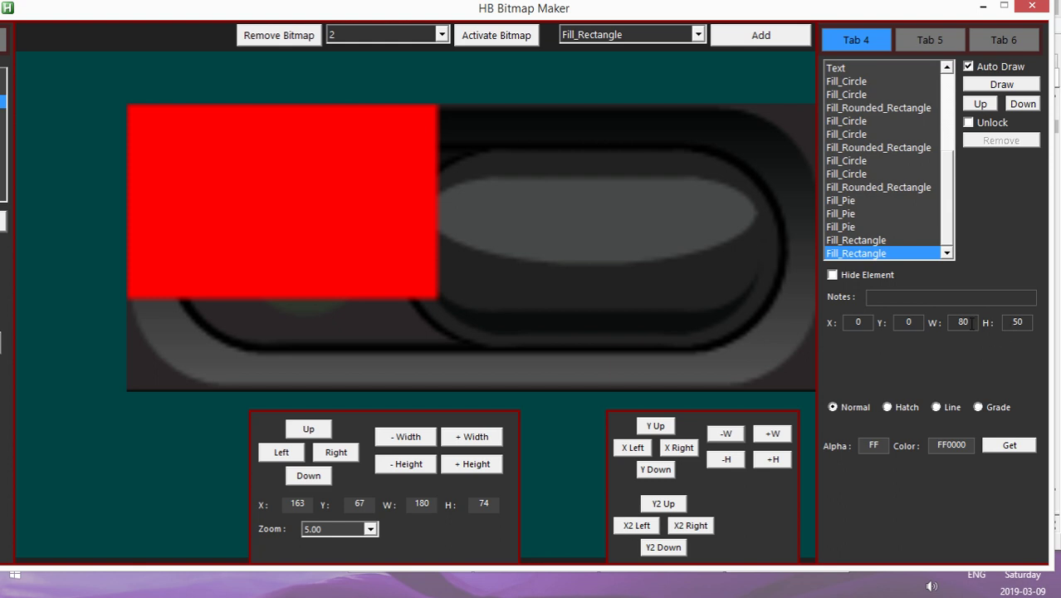
key("Tab")
type("1")
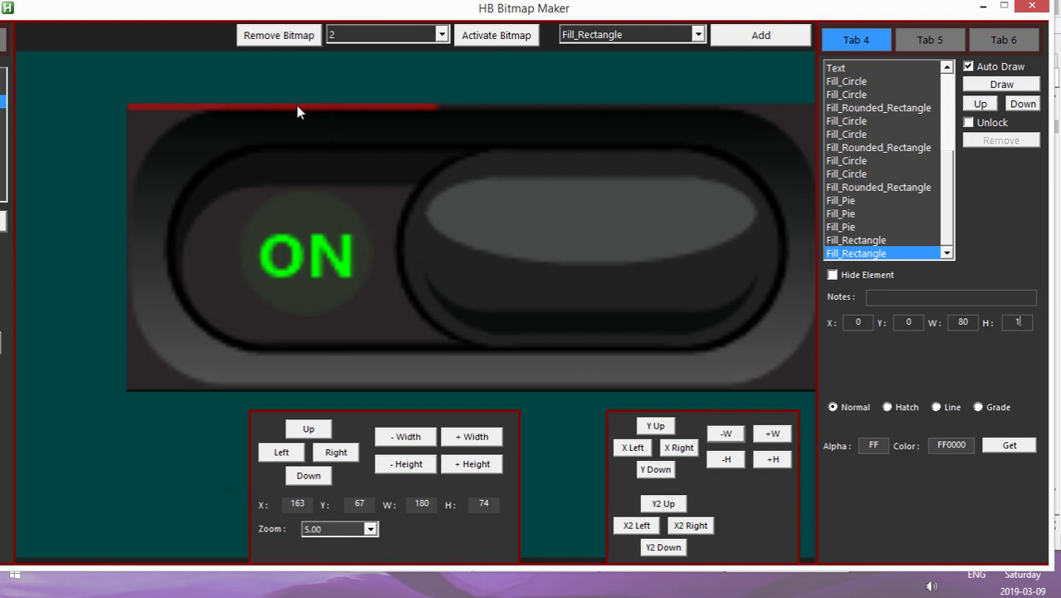
left_click(686, 449)
left_click(660, 469)
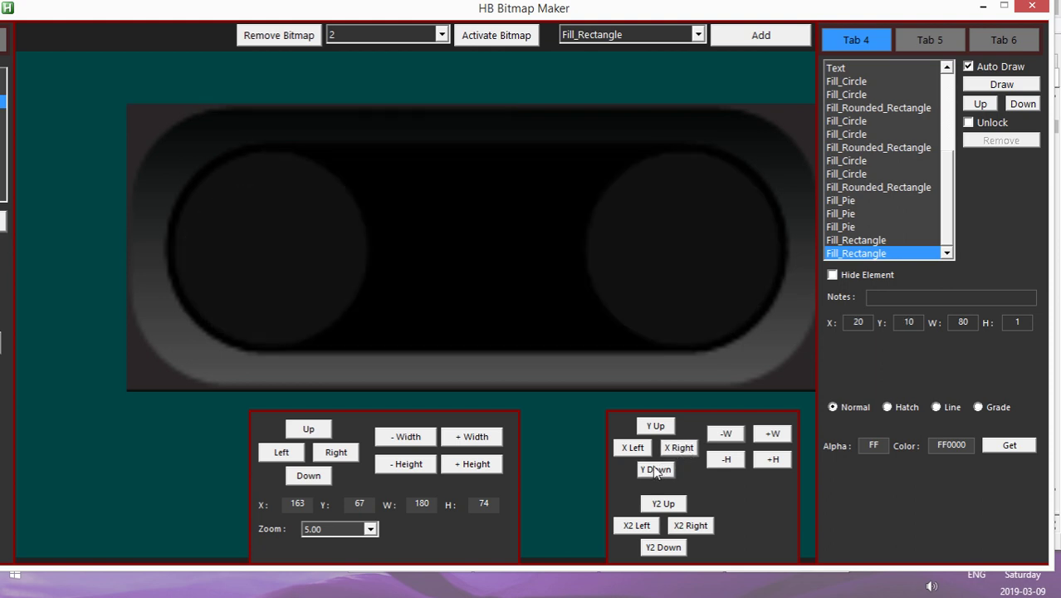
left_click(630, 449)
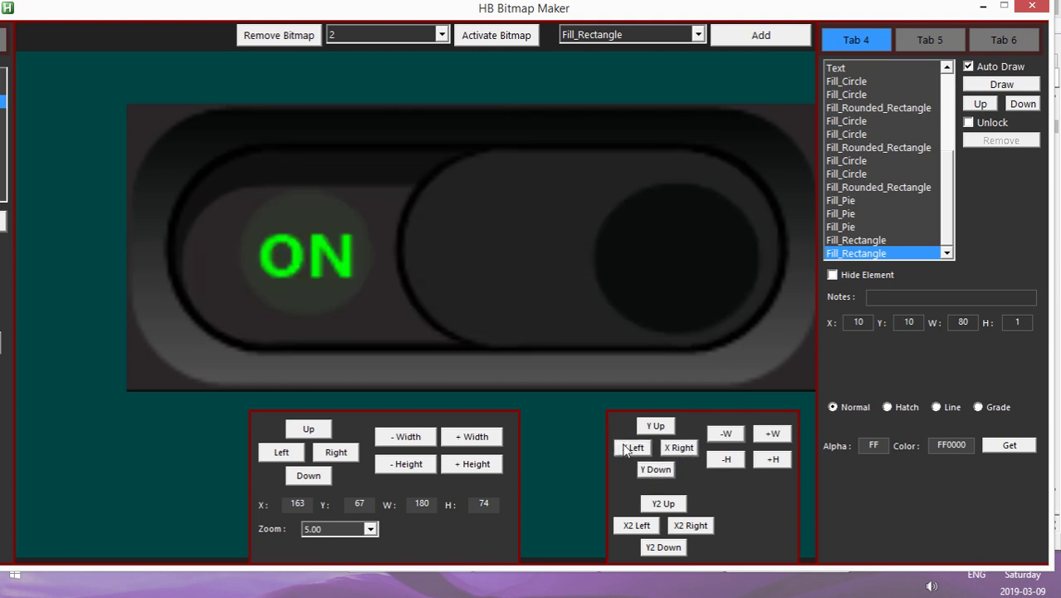
left_click(686, 448)
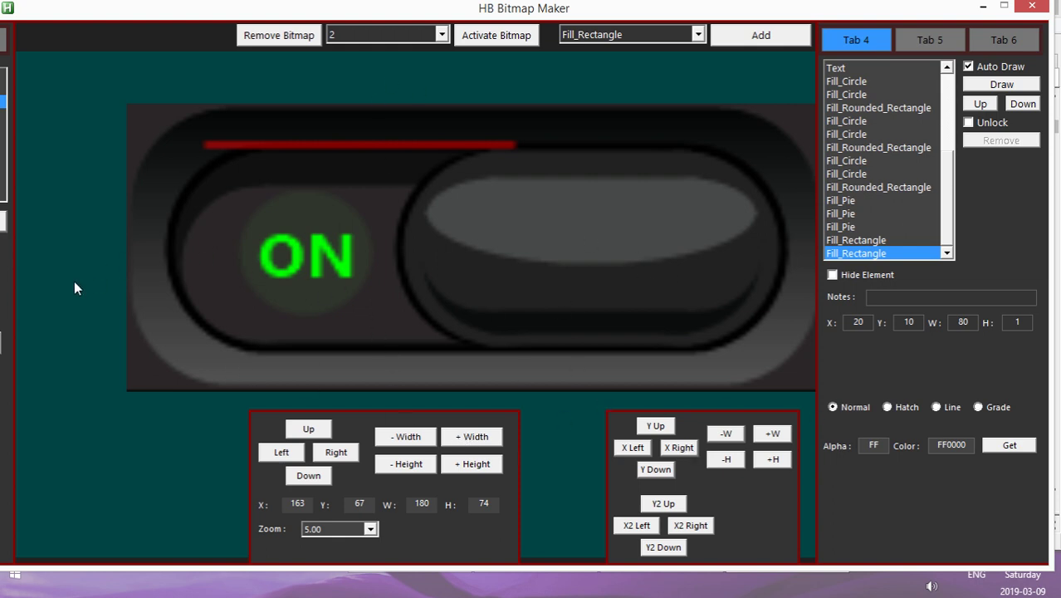
- Close HB Bitmap Maker and switch to Bitmap Maker Demo Script v0.1.2.ahk
mouse_move(10, 299)
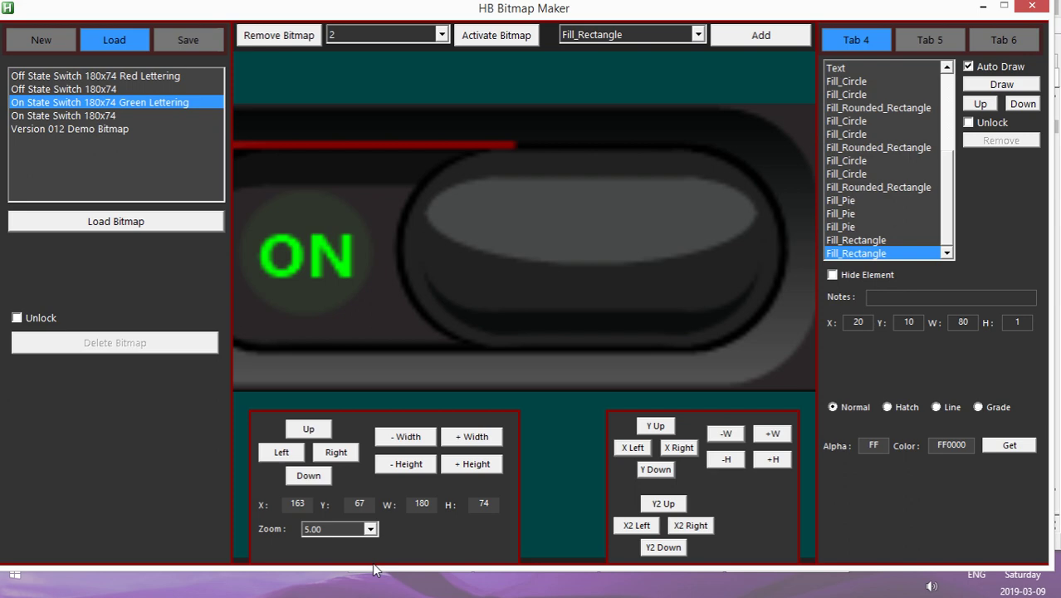
left_click(1030, 8)
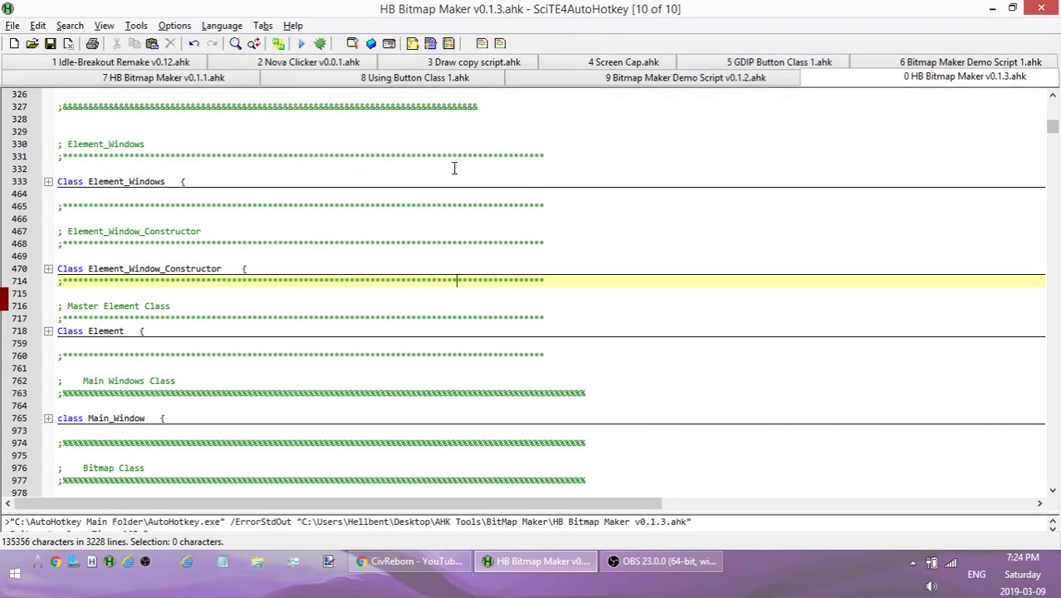
left_click(593, 81)
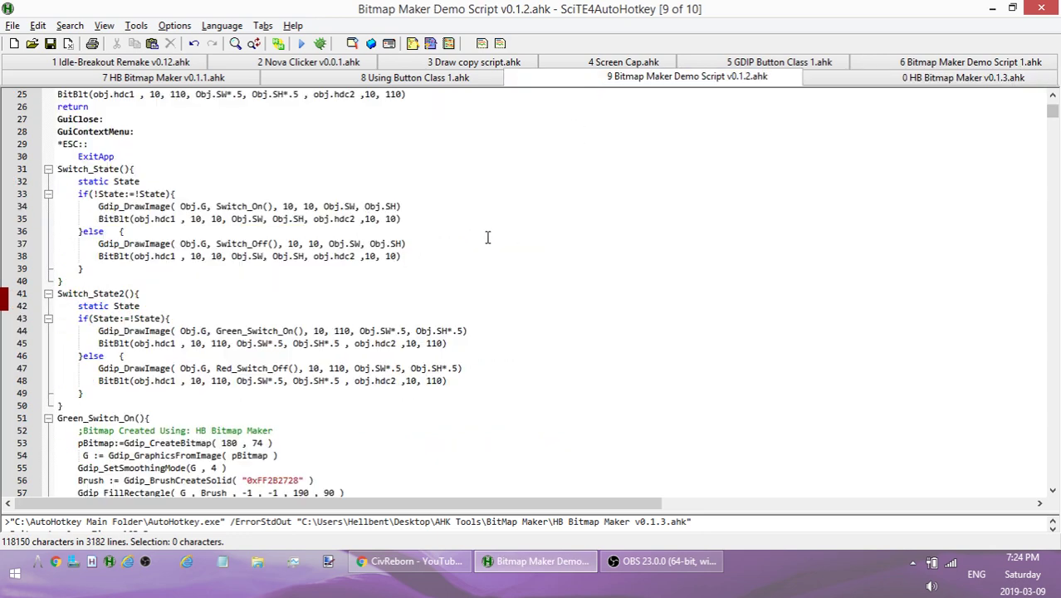
- Scroll to the Green_Switch_On code and run the v0.1.2 demo script
left_click(487, 236)
scroll(487, 265, "down", 8)
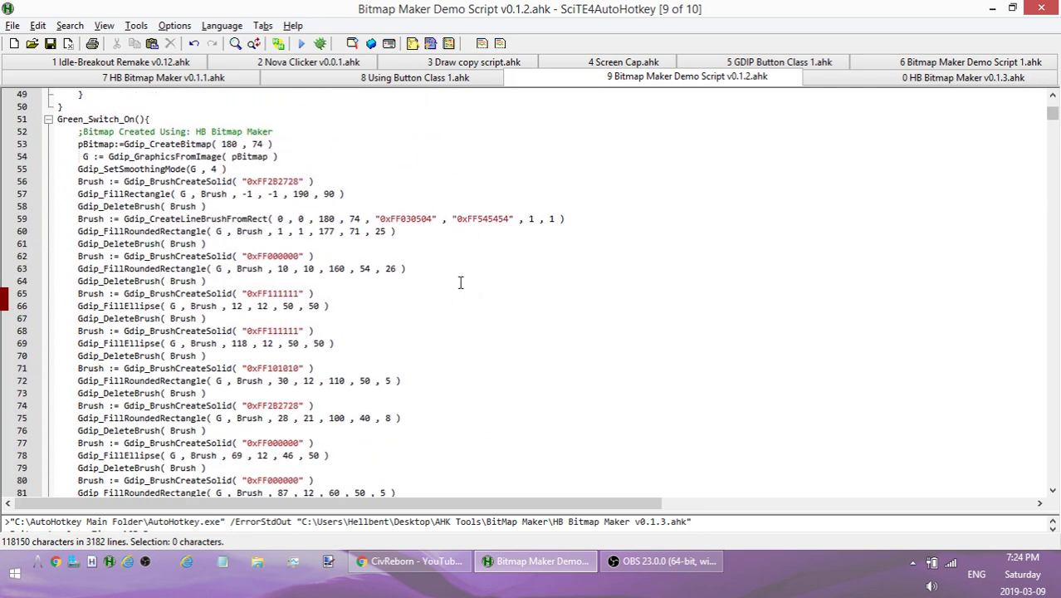
left_click(300, 43)
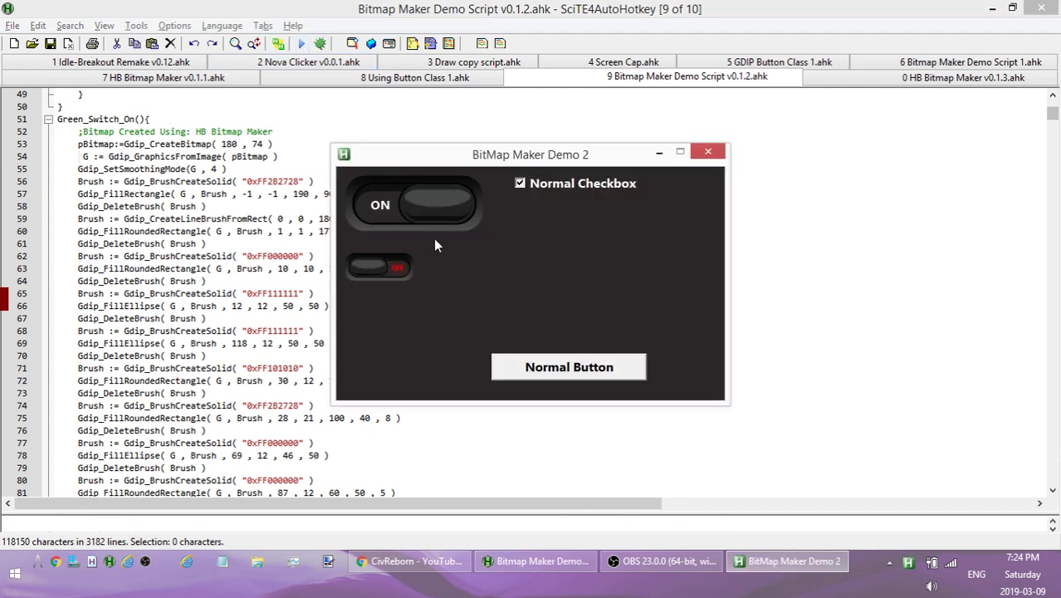
- Flip the large and small toggle switches ON and OFF, then move the demo window right
left_click(558, 184)
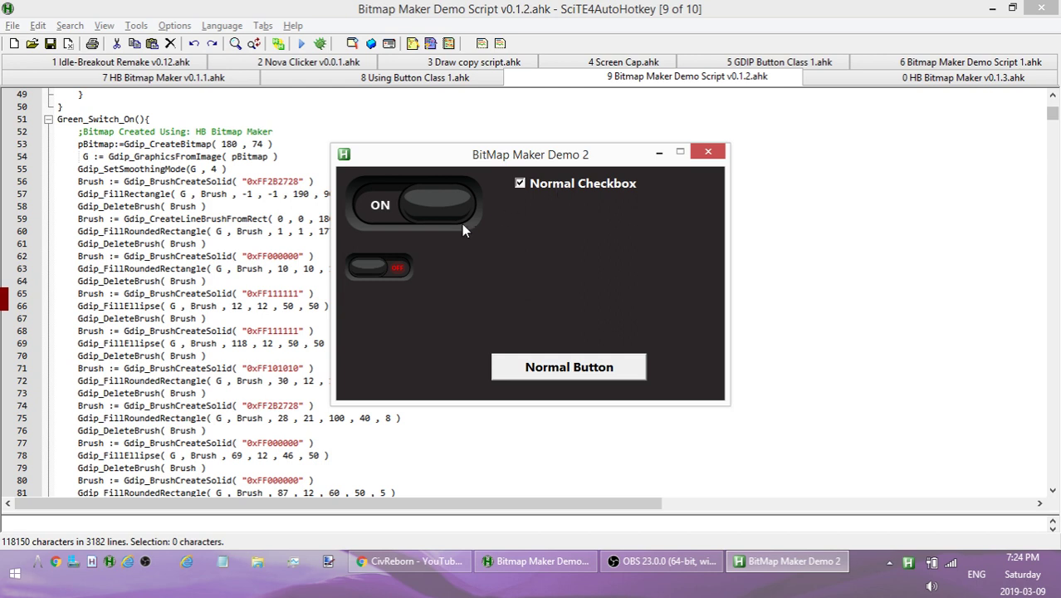
left_click(406, 207)
left_click(406, 209)
left_click(409, 199)
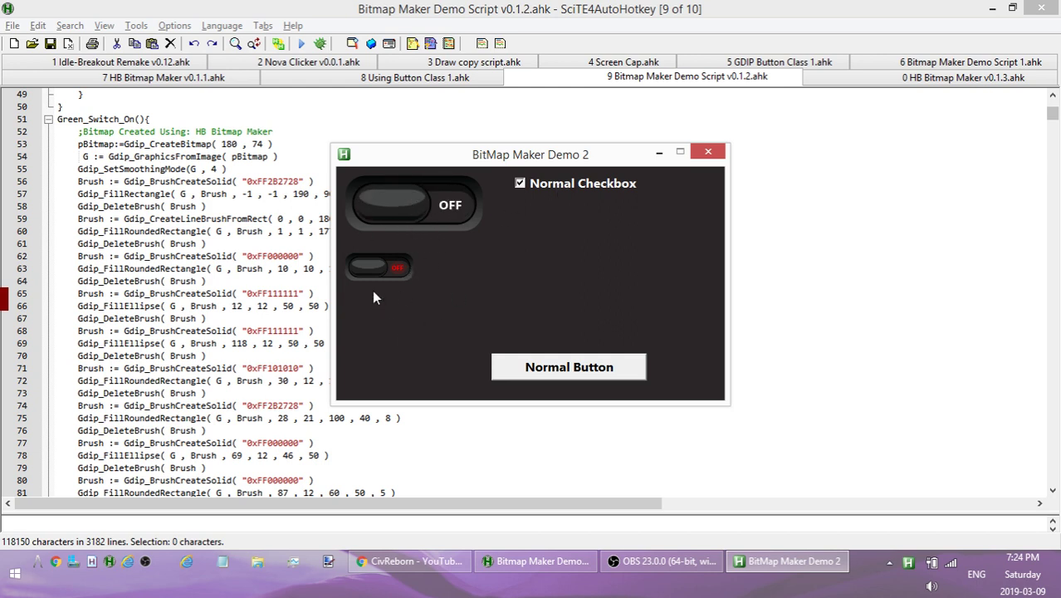
left_click(395, 196)
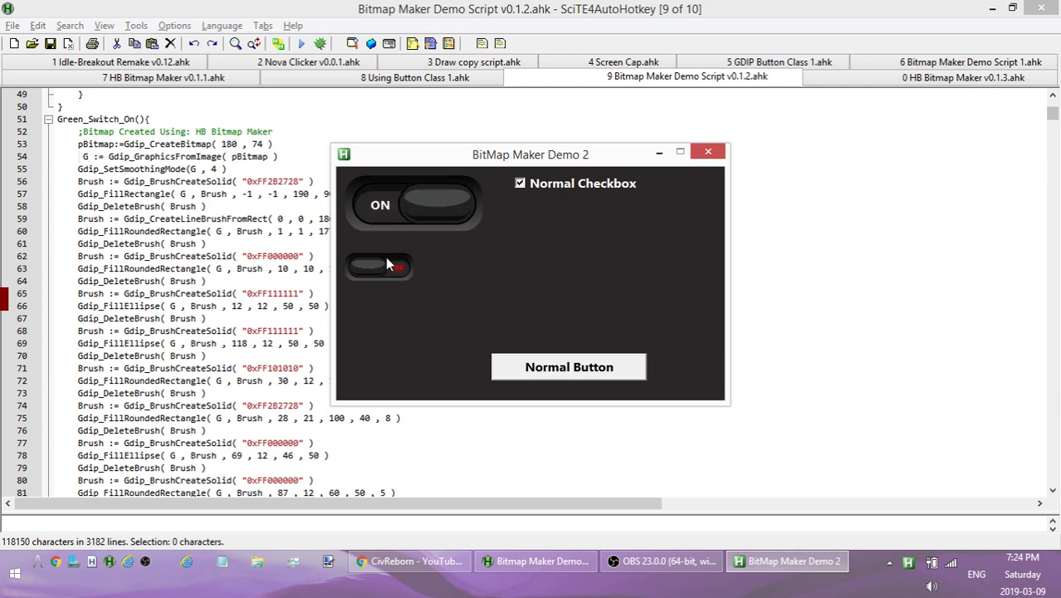
left_click(402, 265)
left_click(393, 276)
left_click(437, 213)
left_click_drag(450, 158, 711, 156)
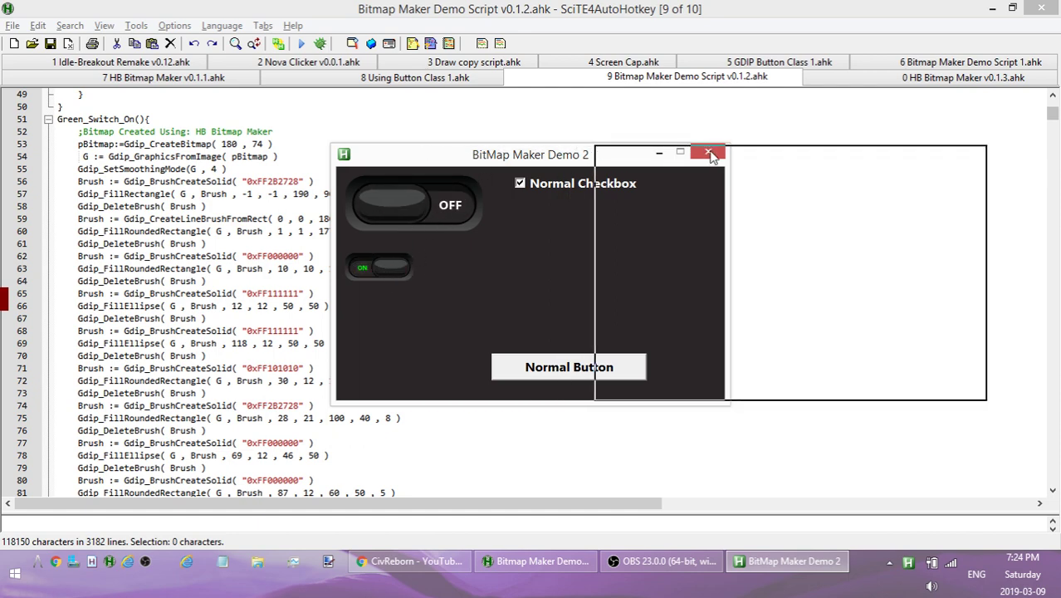
- Run Using Button Class 1.ahk to open the Position Controls window
left_click(395, 80)
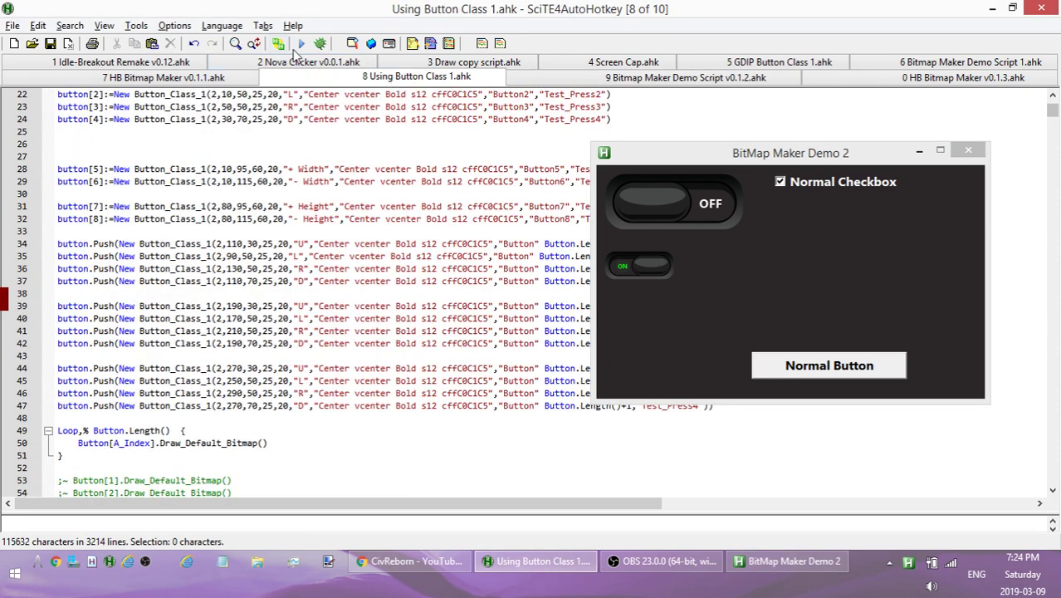
left_click(301, 44)
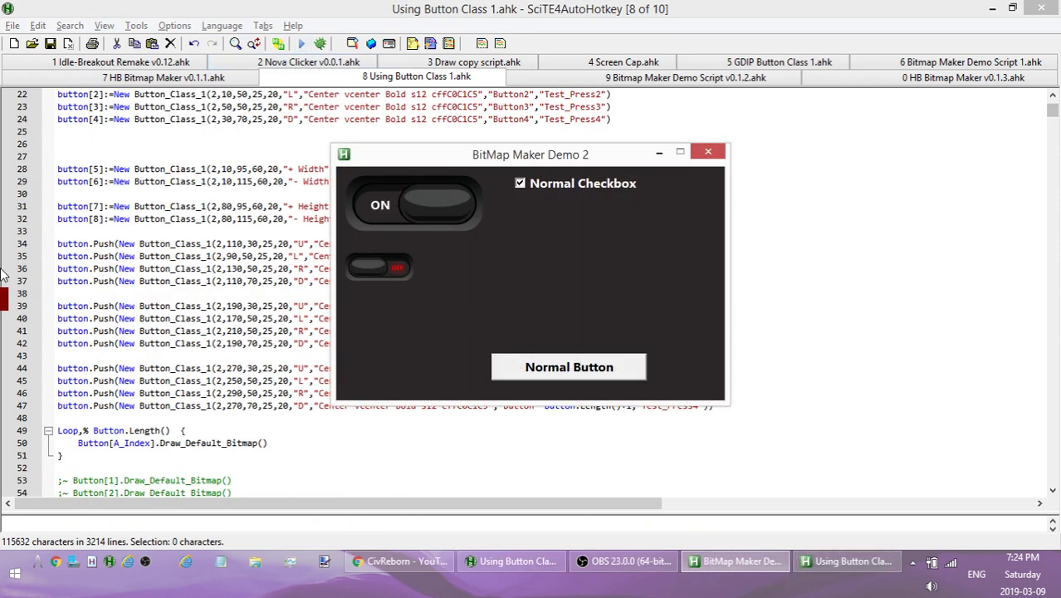
mouse_move(38, 95)
left_click(23, 124)
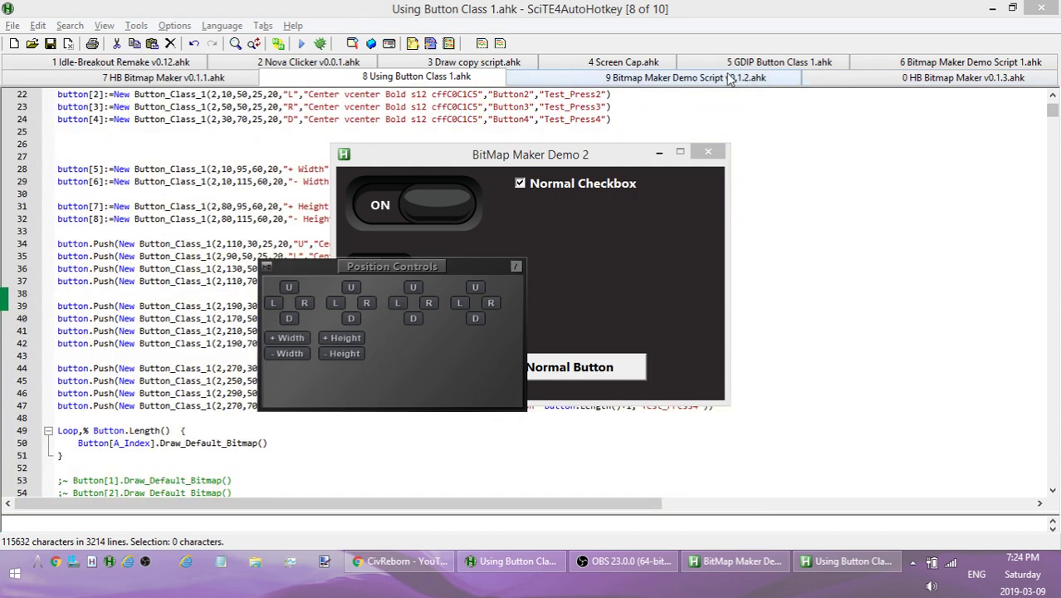
- Run HB Bitmap Maker v0.1.3.ahk to launch the maker with an empty canvas
left_click(876, 84)
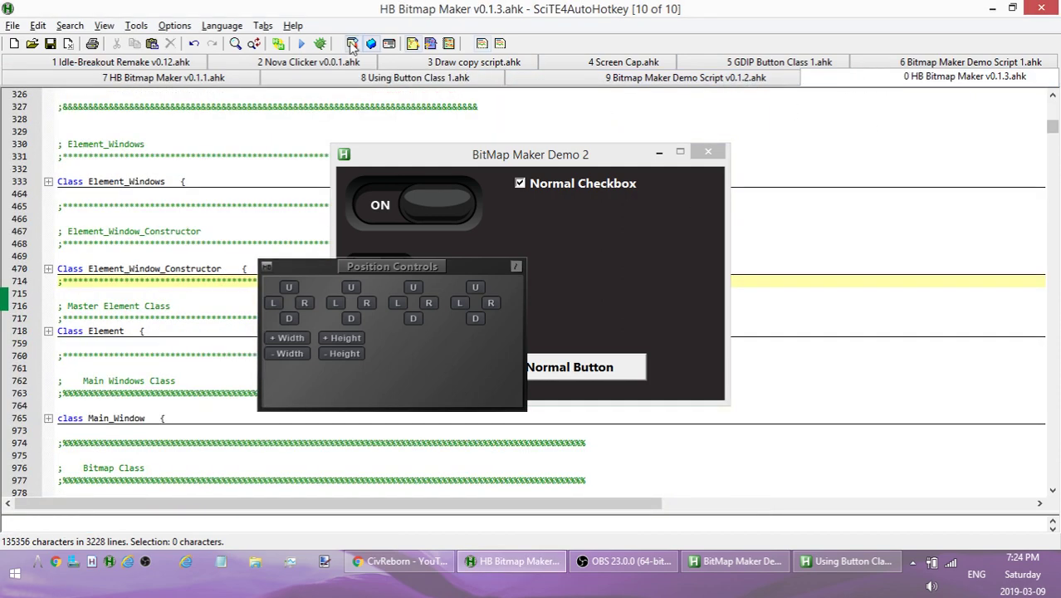
left_click(302, 43)
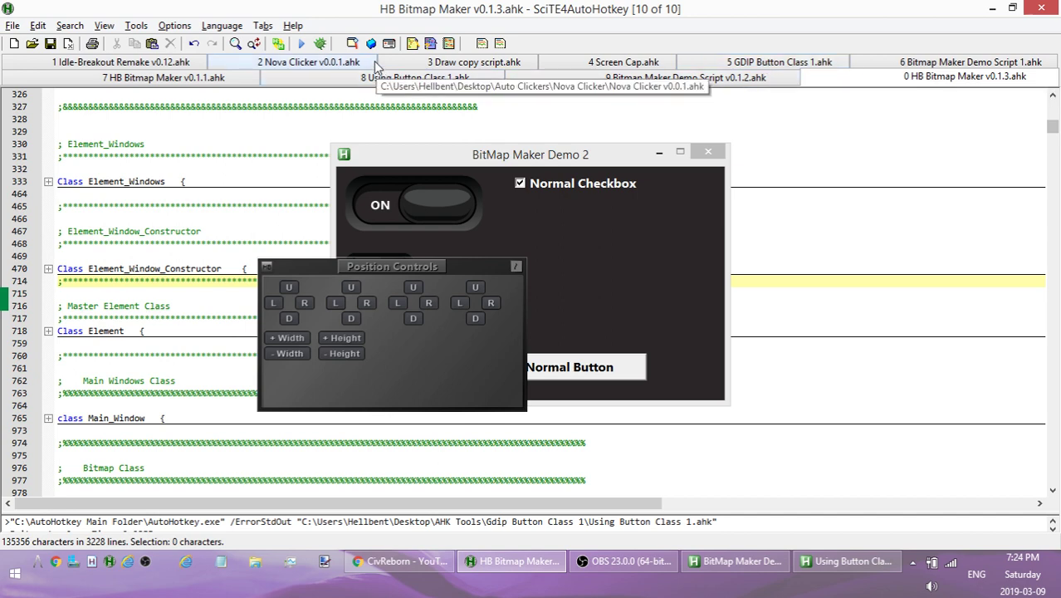
key("F7")
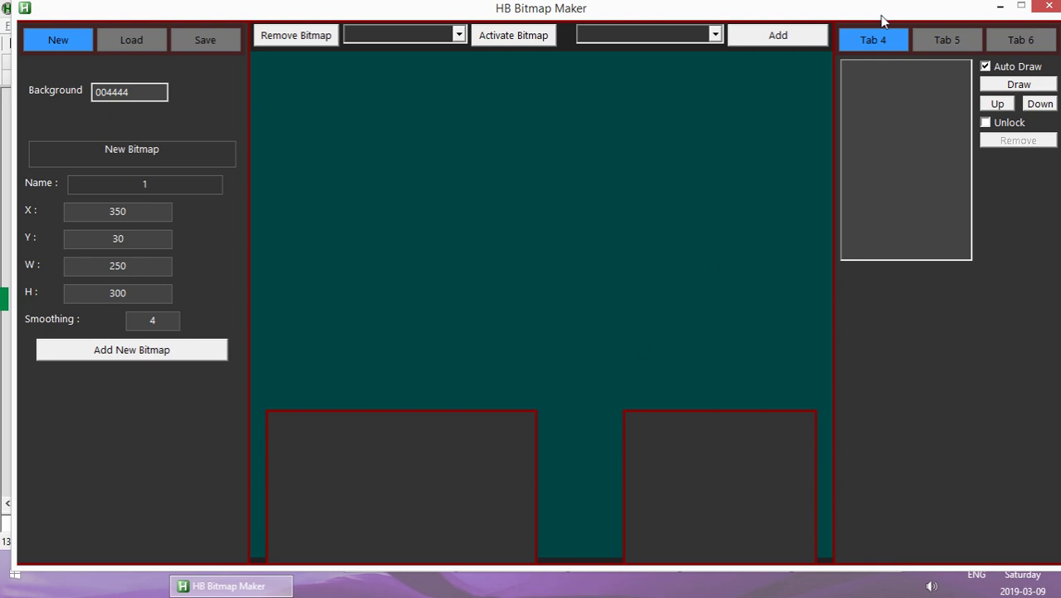
- Minimize HB Bitmap Maker and rearrange the Position Controls and demo windows
left_click(1000, 7)
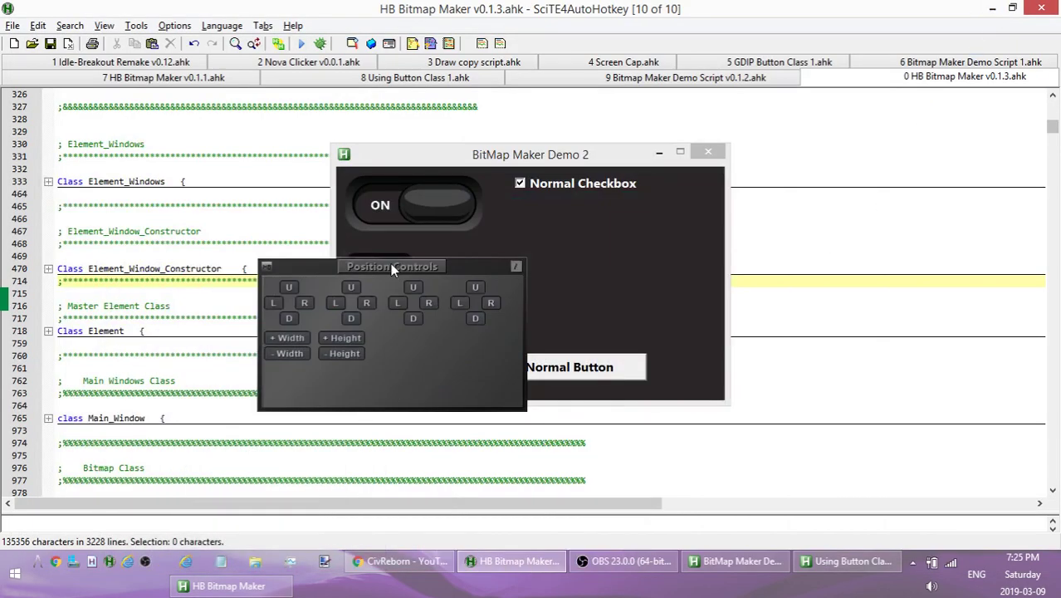
left_click_drag(391, 264, 188, 303)
left_click_drag(493, 154, 707, 131)
left_click_drag(215, 307, 301, 287)
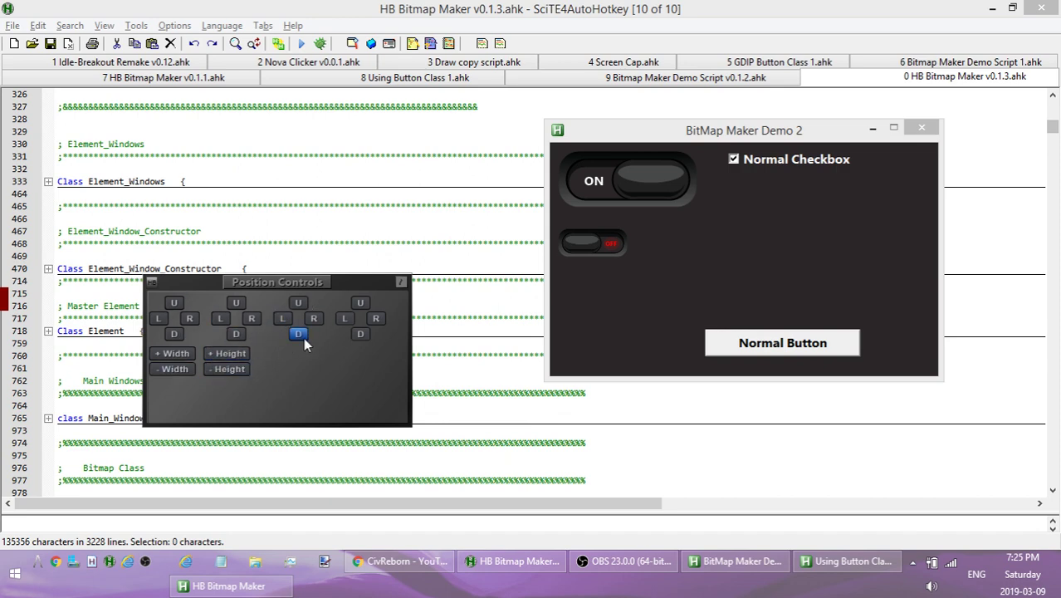
- Minimize the BitMap Maker Demo 2 window and restore HB Bitmap Maker from the taskbar
left_click(745, 571)
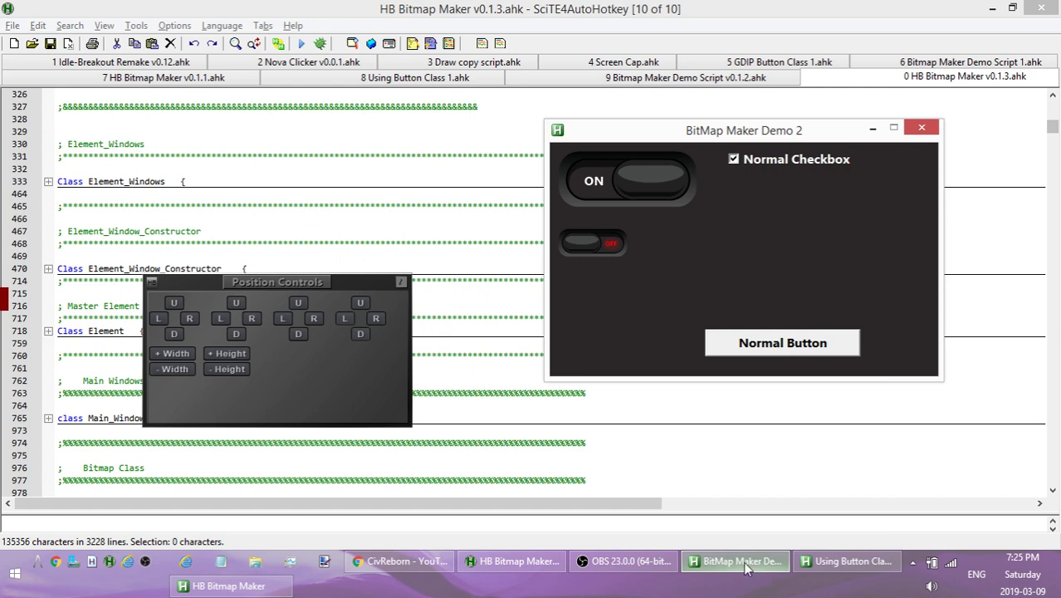
left_click(745, 567)
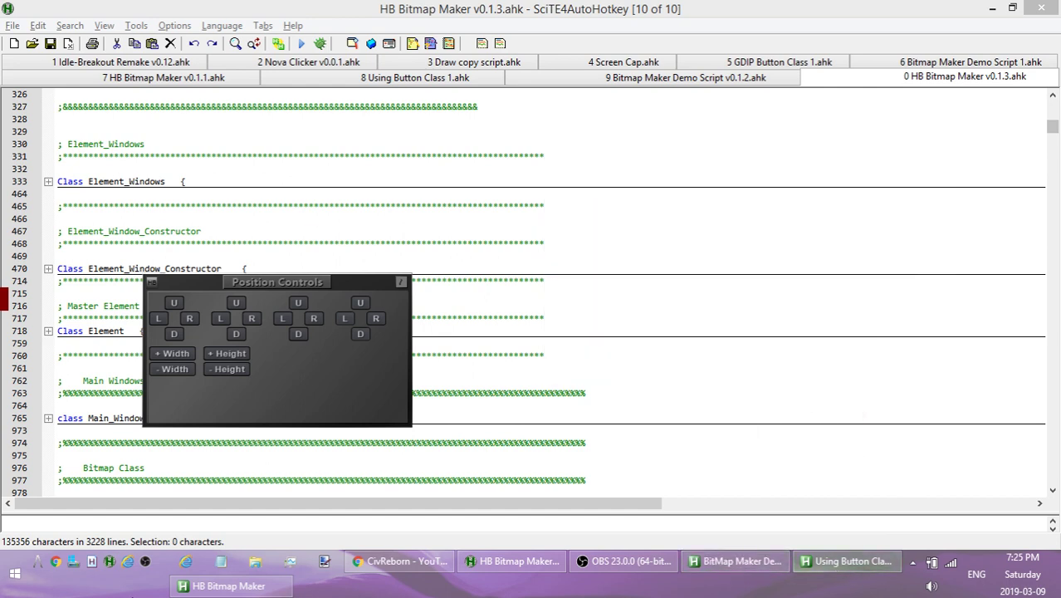
left_click(228, 585)
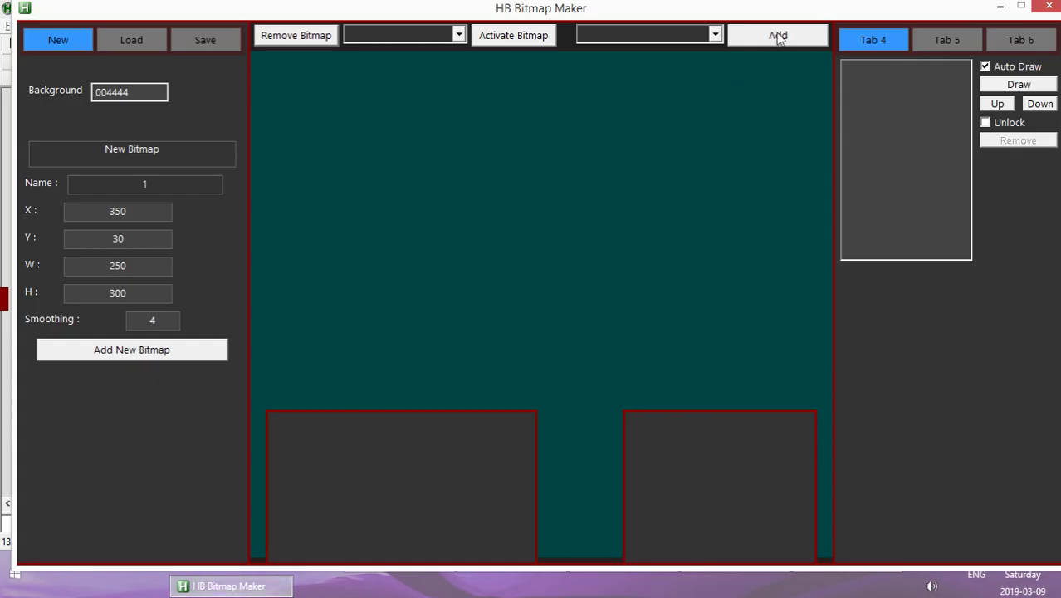
- Create a new empty bitmap and try the Fill_Polygon and Draw_Lines shape types
left_click(689, 36)
left_click(136, 351)
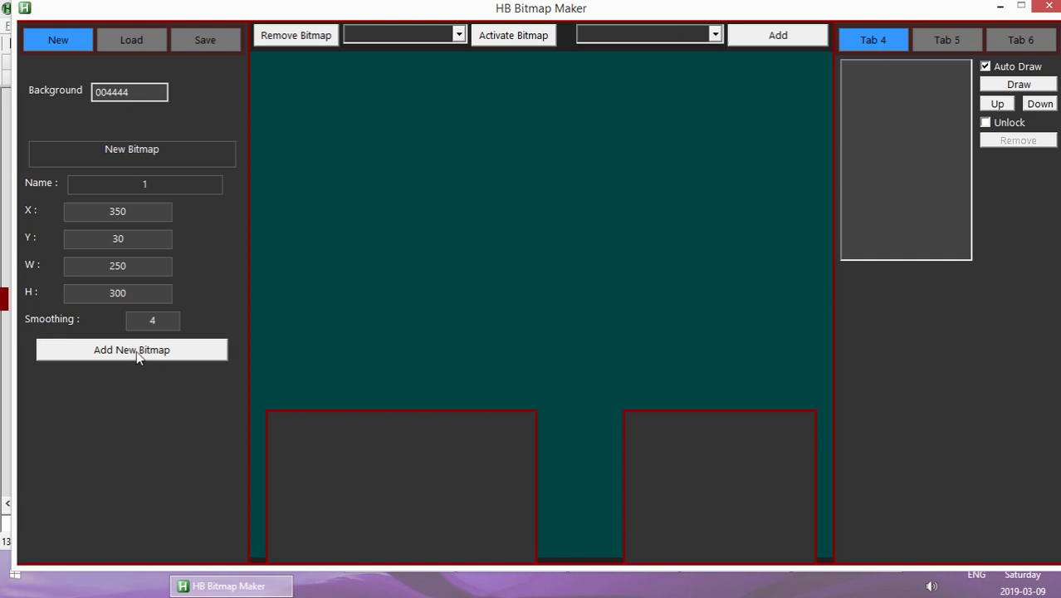
left_click(195, 357)
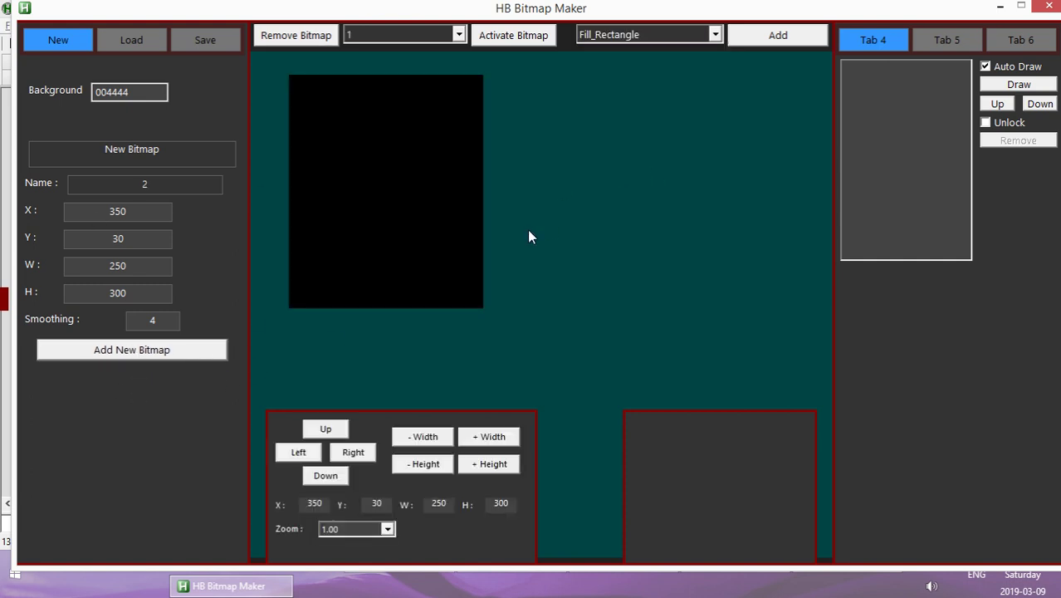
left_click(656, 34)
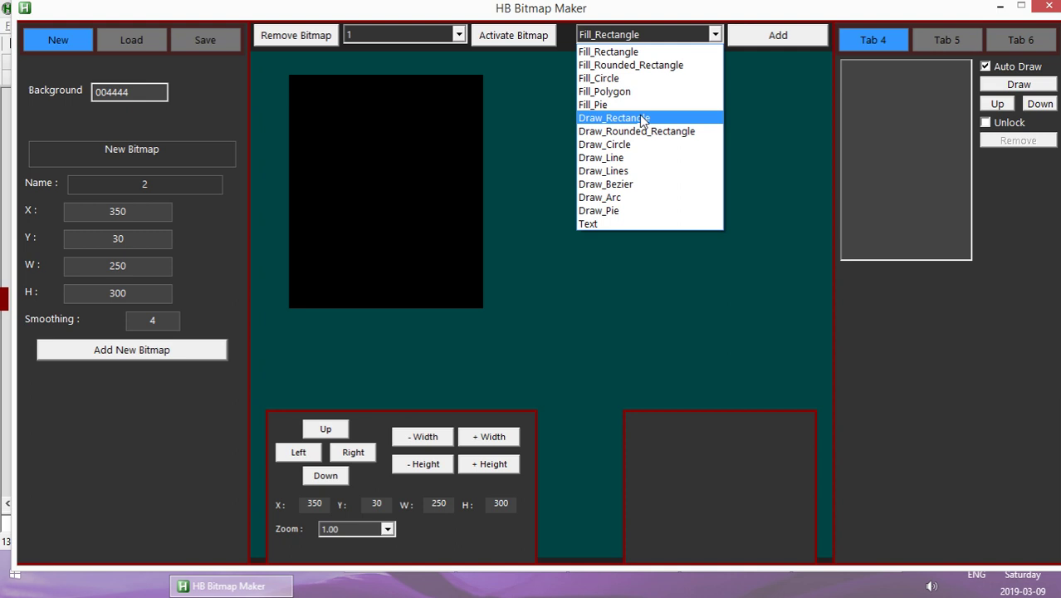
left_click(618, 90)
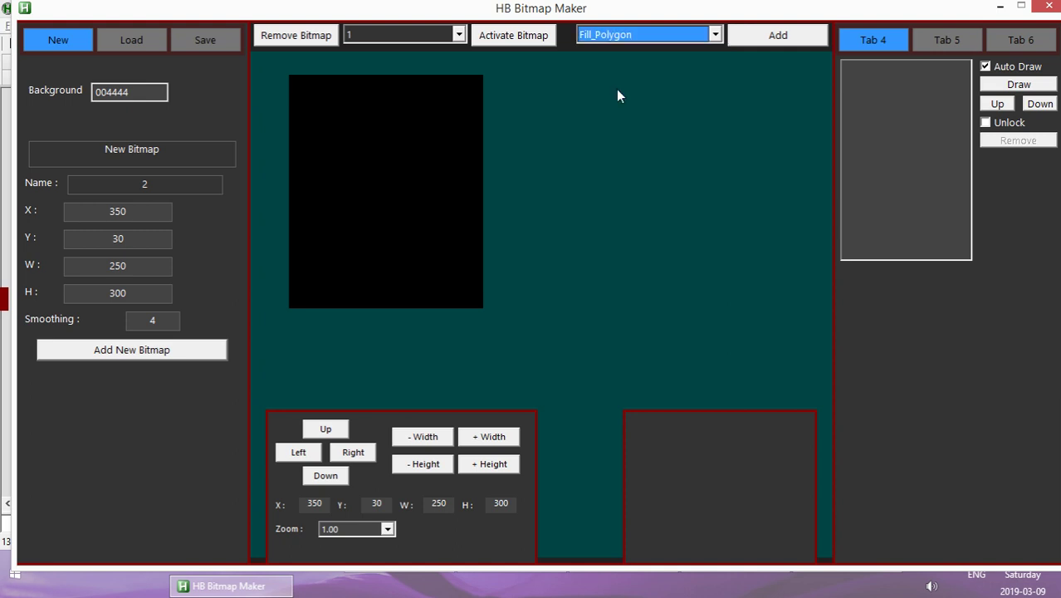
left_click(653, 35)
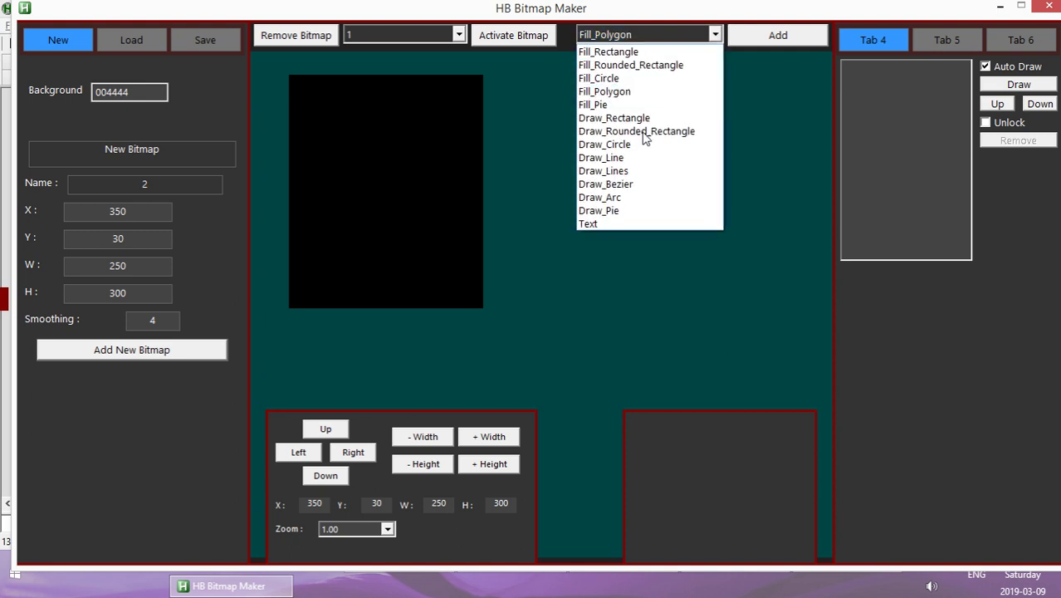
left_click(622, 172)
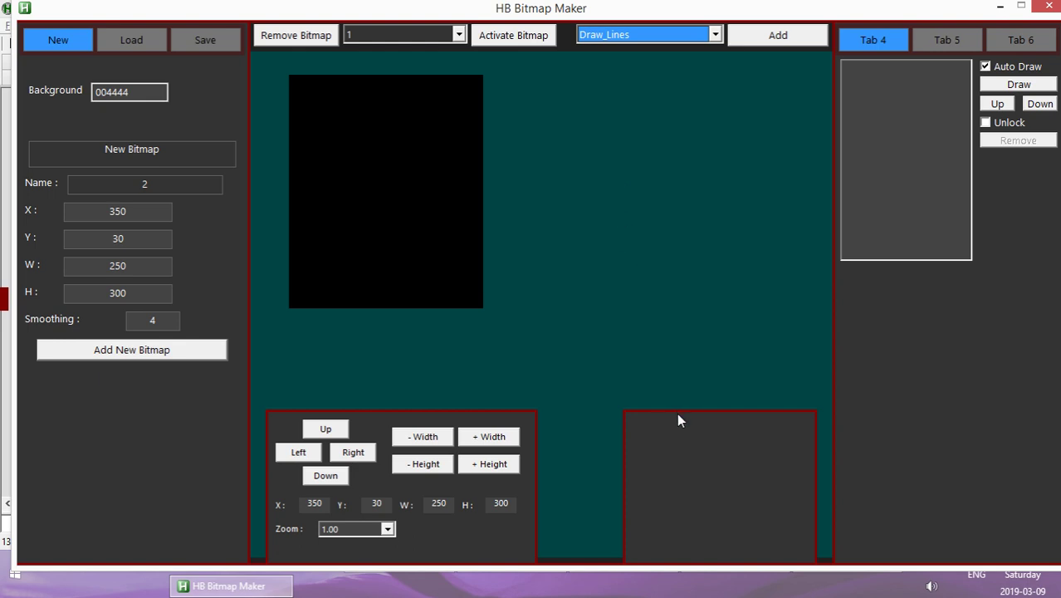
- Start another new bitmap, add a Fill_Rounded_Rectangle shape, then close HB Bitmap Maker
left_click(205, 350)
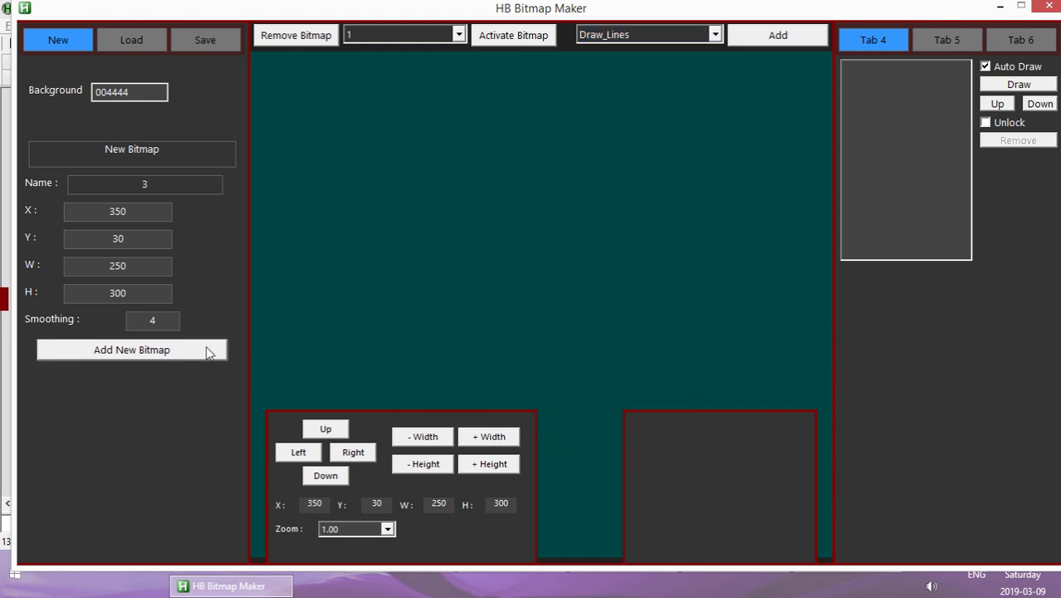
left_click(672, 36)
left_click(615, 59)
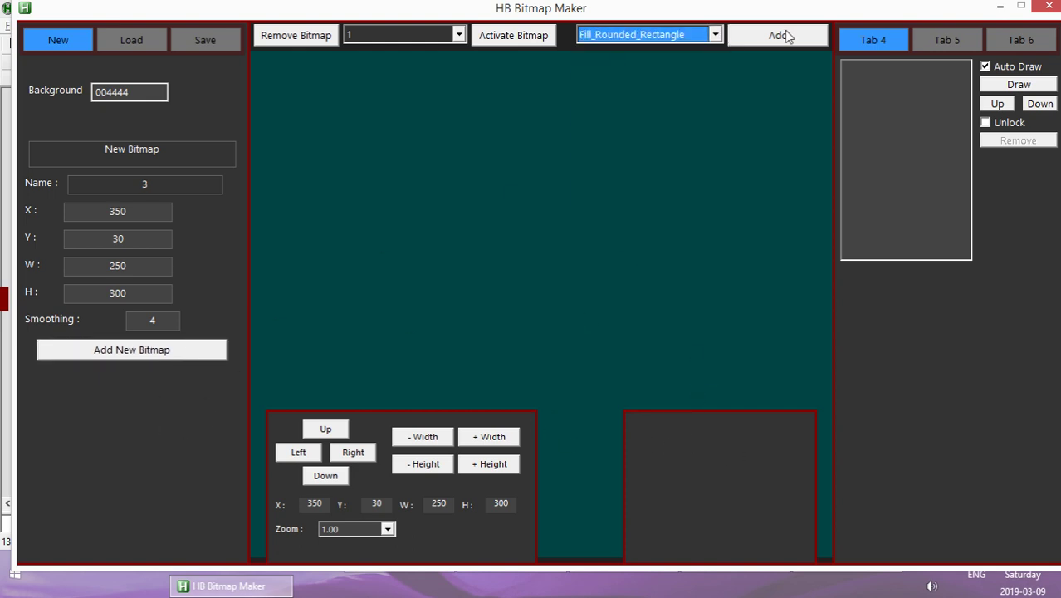
left_click(785, 36)
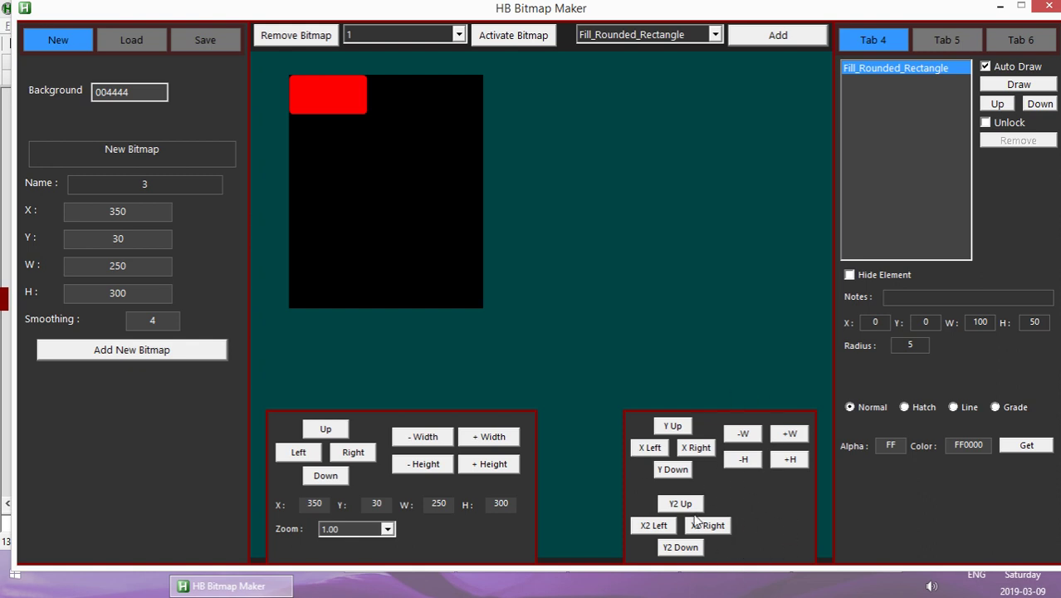
left_click(650, 39)
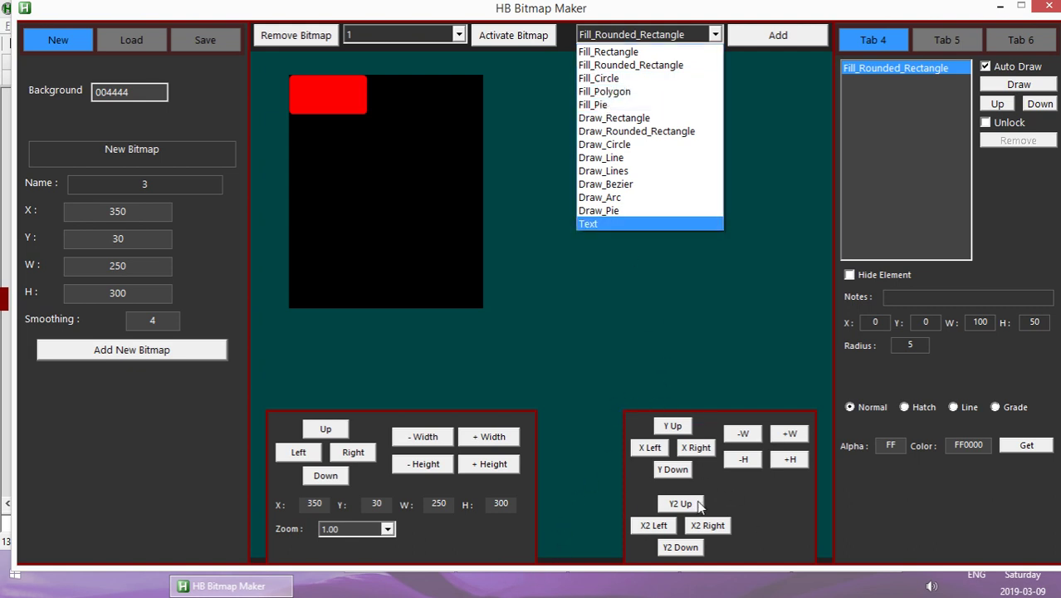
left_click(1045, 19)
left_click(1038, 8)
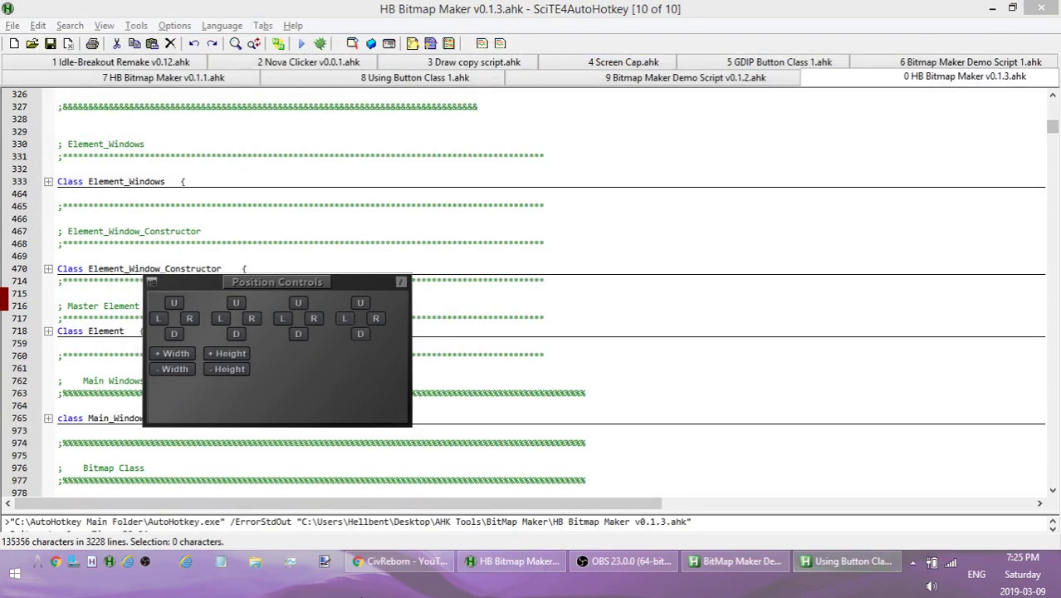
- Move the Position Controls window to the upper right, then dismiss it with Escape
left_click_drag(271, 284, 619, 146)
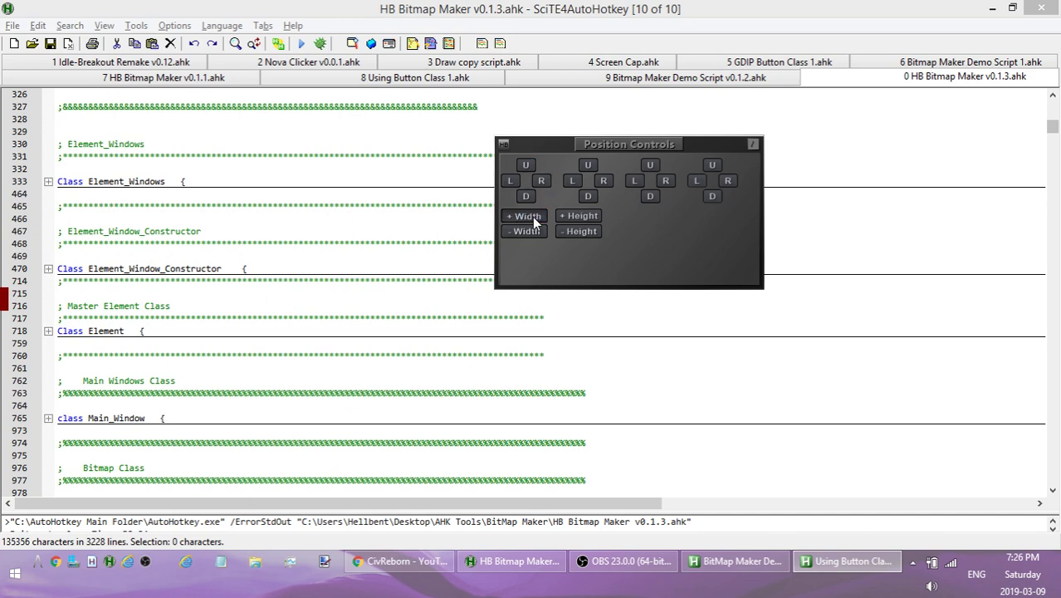
key("Escape")
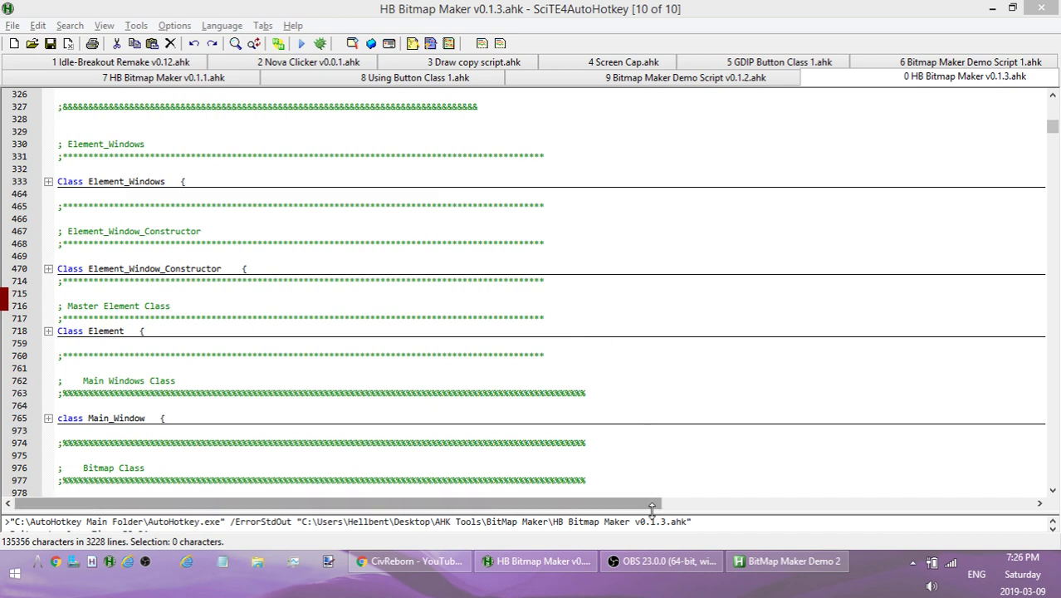
left_click(544, 568)
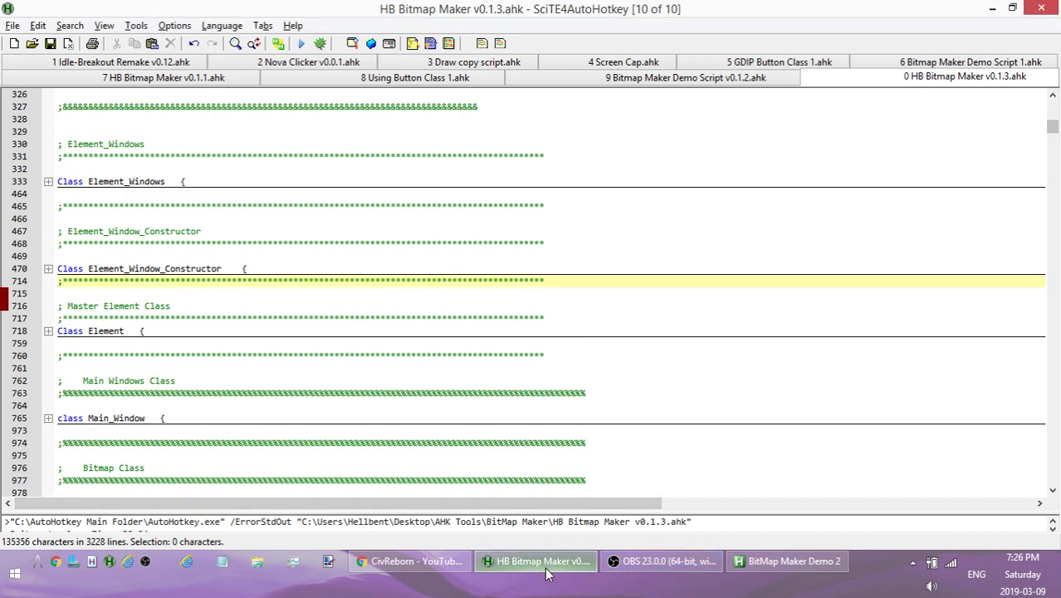
mouse_move(756, 575)
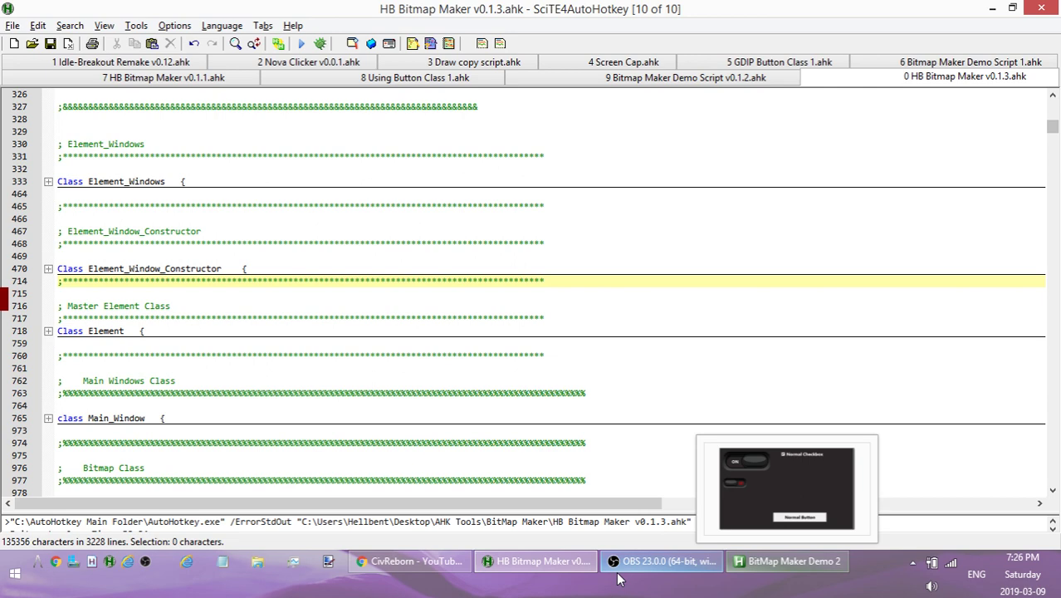
mouse_move(440, 567)
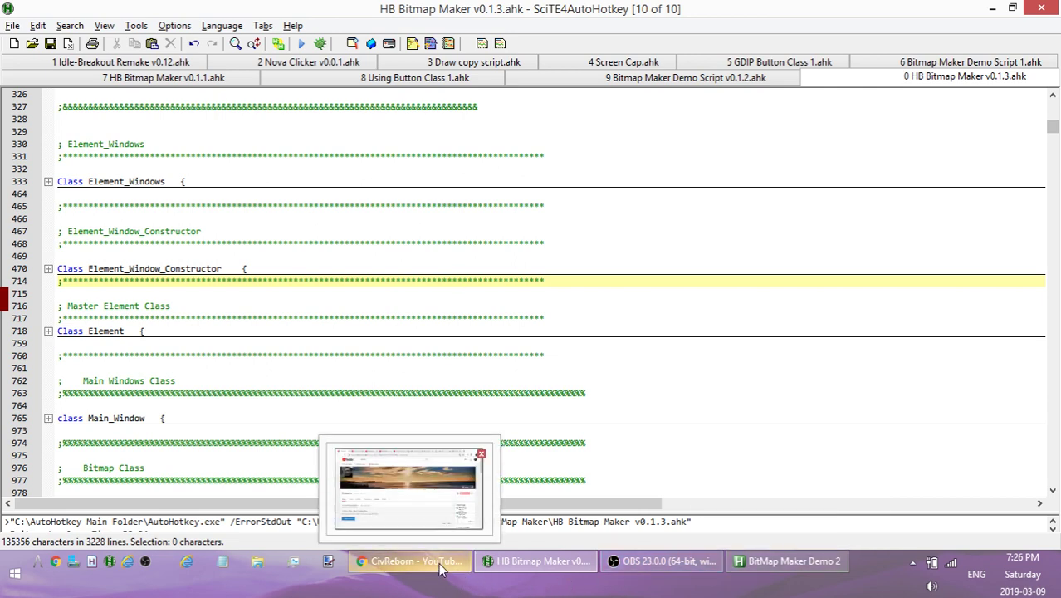
left_click(440, 567)
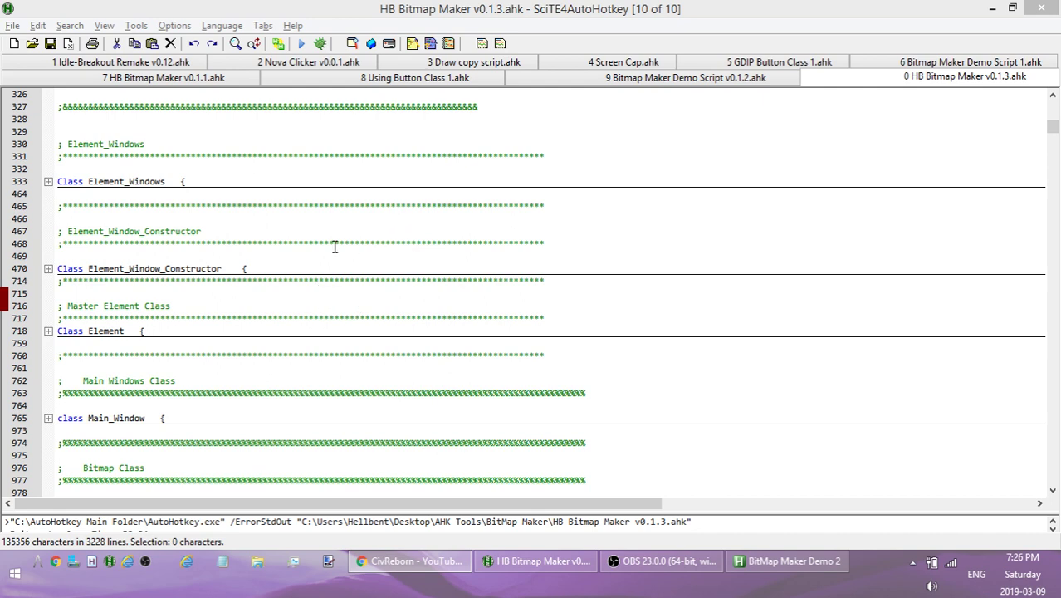
left_click_drag(330, 245, 344, 243)
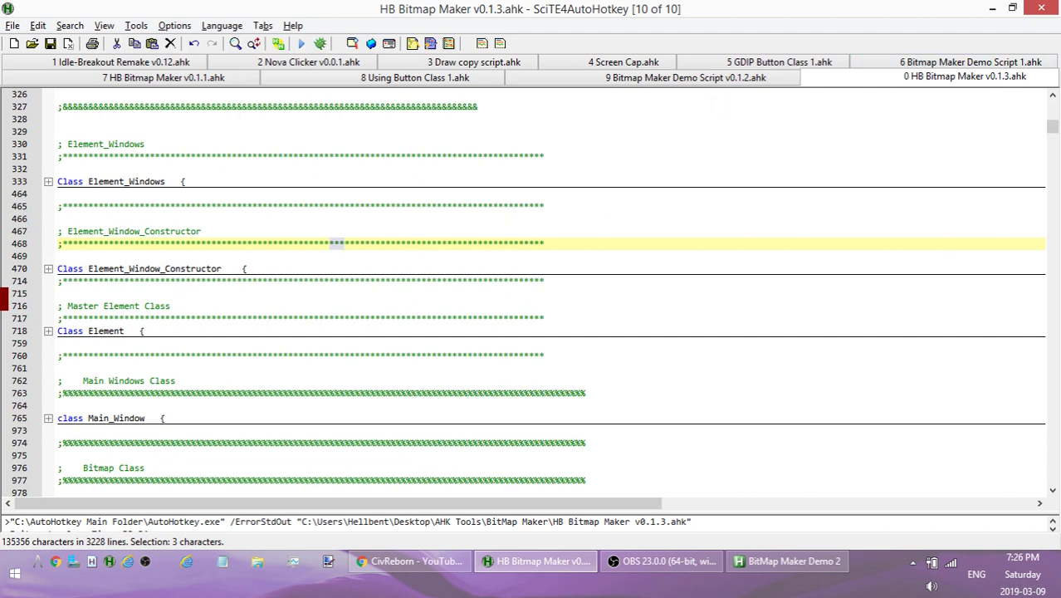
left_click(660, 561)
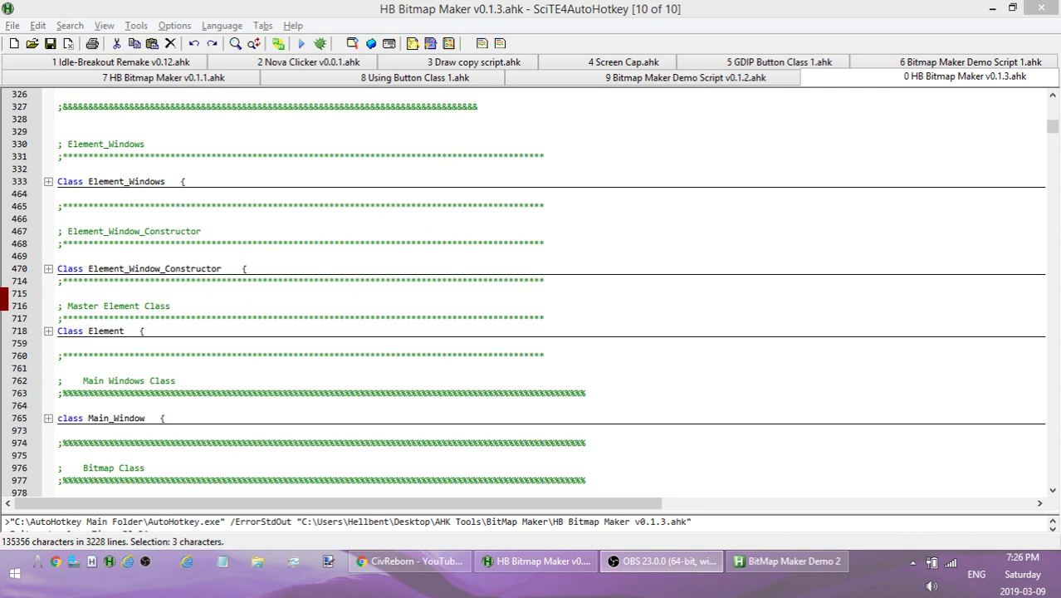